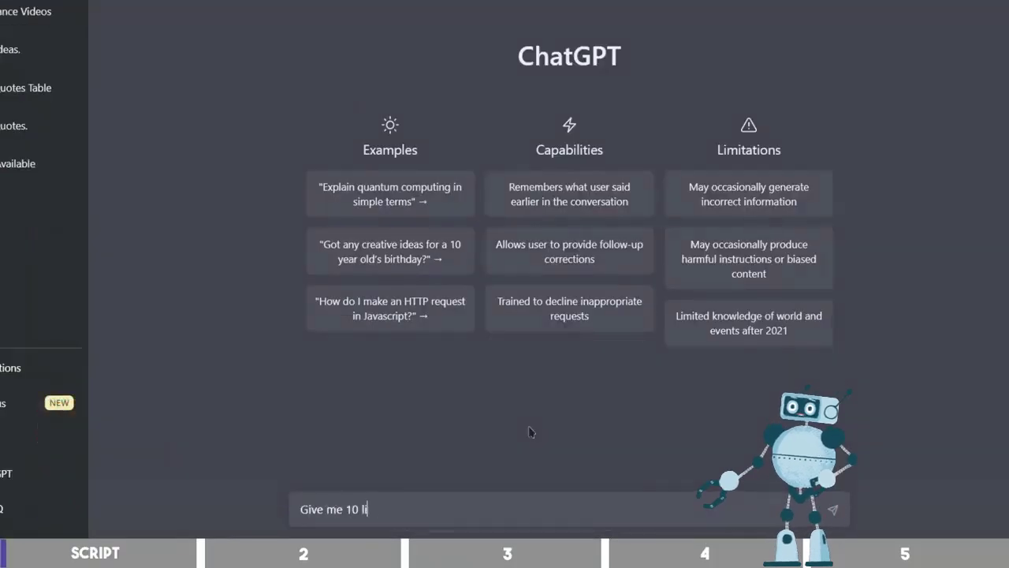
# Ask ChatGPT: "Give me 10 lists of topic ideas for youtube shorts in the self improvement niche"
pyautogui.write('deas for')
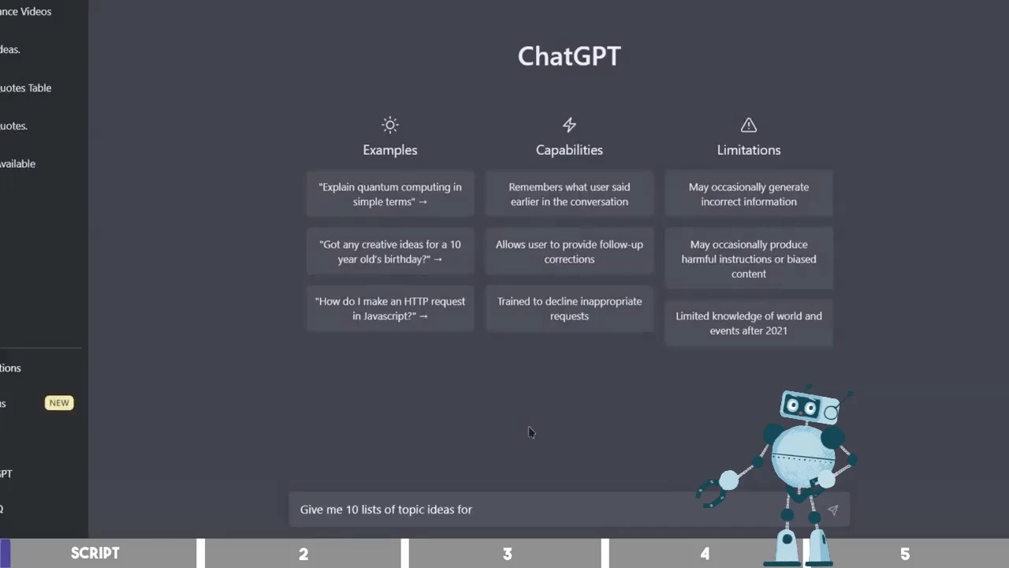
pyautogui.write(' youtube shorts in the self improvement niche')
pyautogui.press('Return')
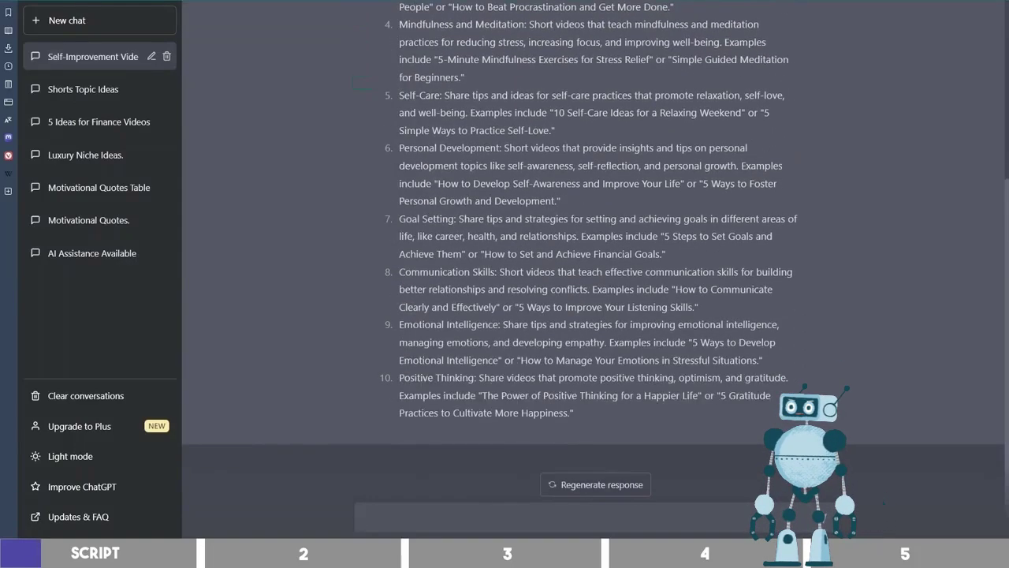
# Begin a new prompt with "Write a 60 seconds article on this topic: 5 Time Management Hacks for Busy People", taking the topic from the list
pyautogui.scroll(3, 775, 370)
pyautogui.scroll(1, 775, 371)
pyautogui.scroll(1, 749, 355)
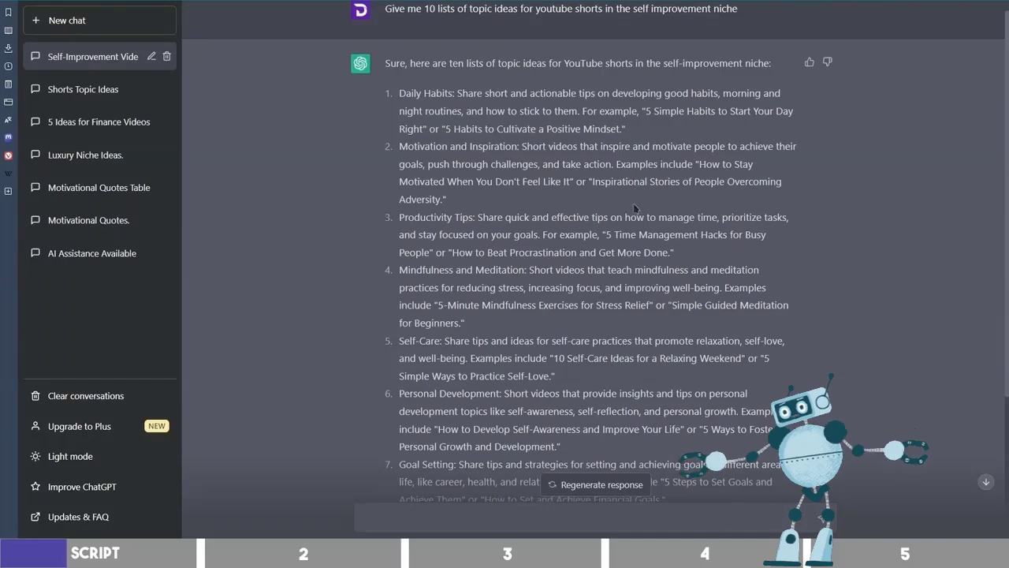
pyautogui.scroll(-2, 661, 208)
pyautogui.scroll(-2, 695, 268)
pyautogui.write('Write a 60 seconds arti')
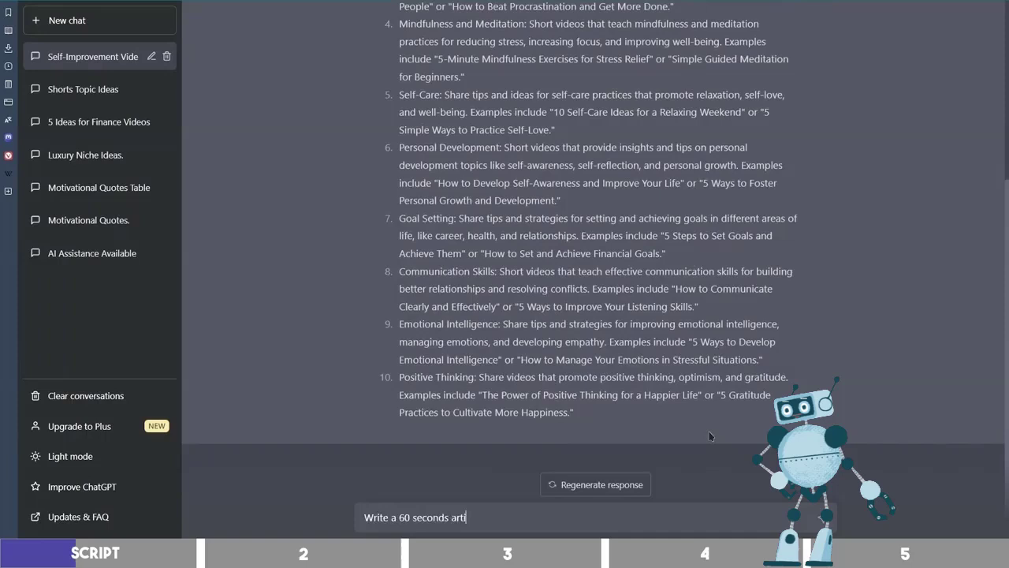
pyautogui.write('cle o')
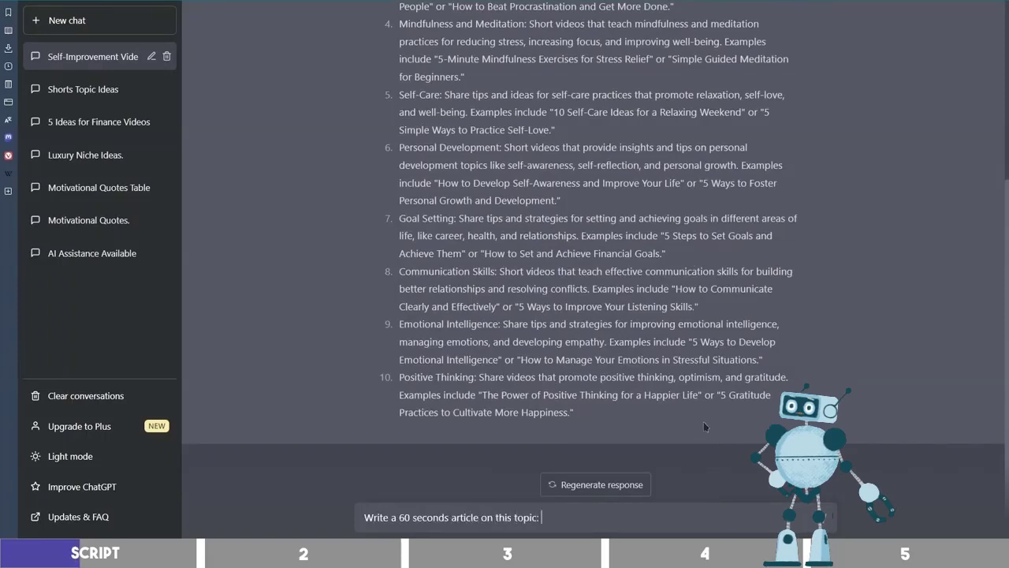
pyautogui.write('n this topic:')
pyautogui.scroll(3, 704, 429)
pyautogui.moveTo(606, 111); pyautogui.dragTo(737, 520)
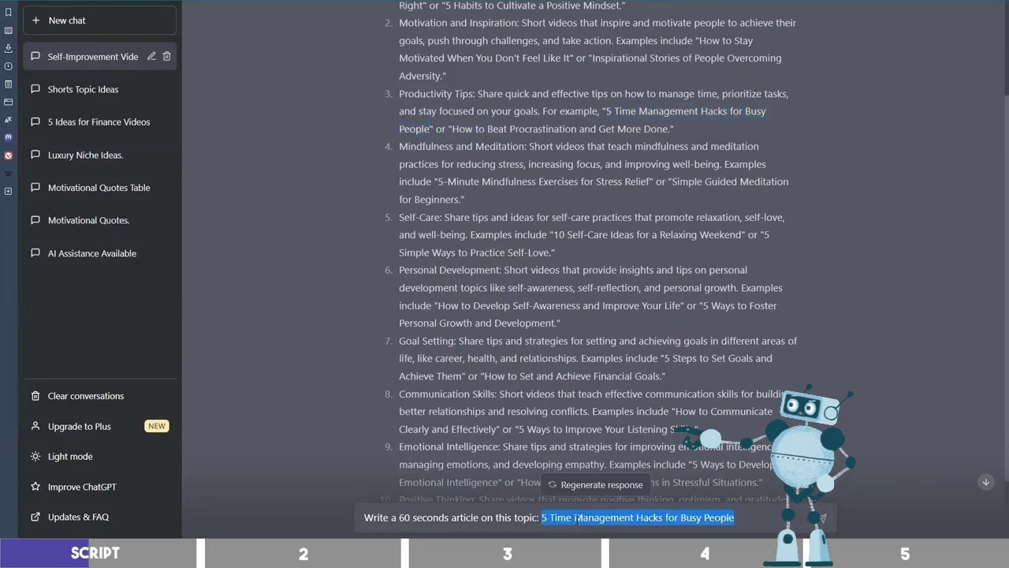
pyautogui.click(743, 521)
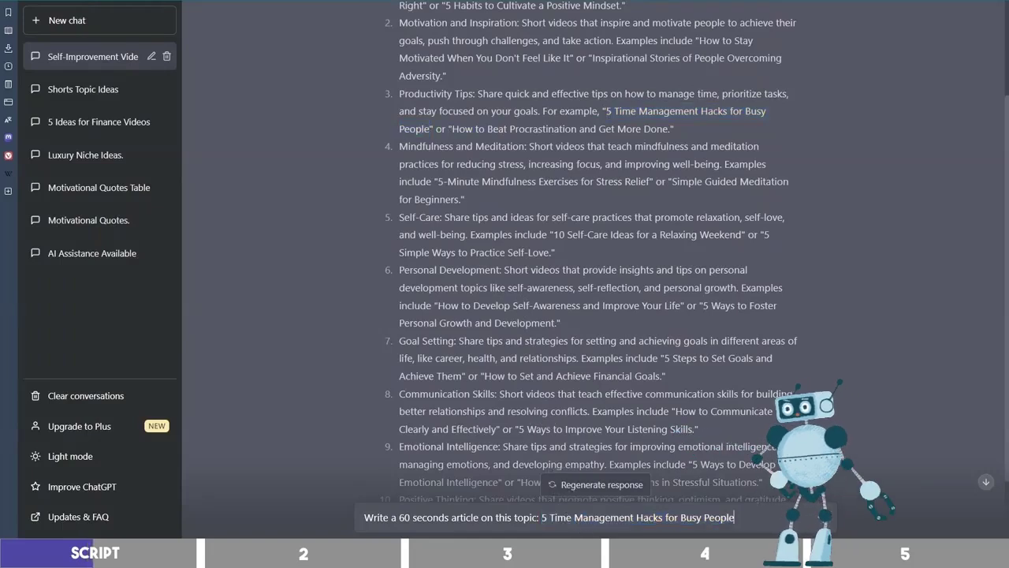
# Add "Make each paragraphs short and to the point. Start with "Here are"" and "Keep it less than 1000 characters." to the prompt and send it
pyautogui.write('.')
pyautogui.hotkey('shift', 'Return')
pyautogui.write('Make ea')
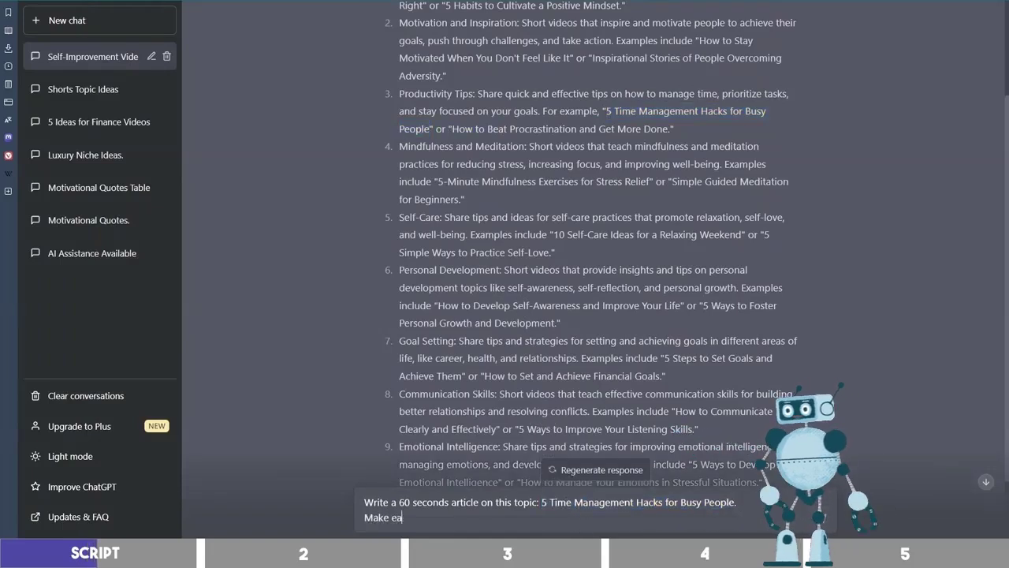
pyautogui.write('ch paragraphs short and to the point. Start with')
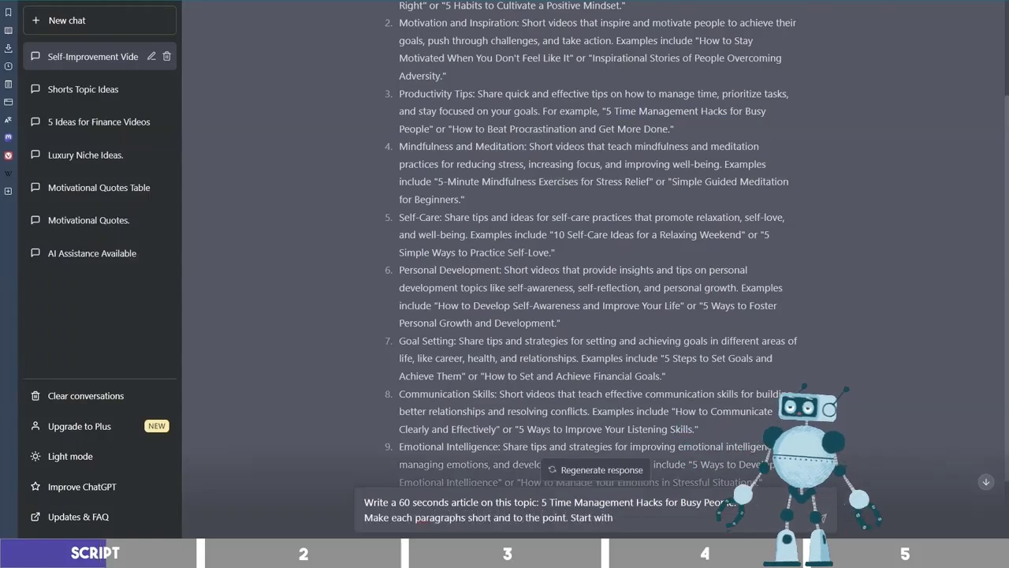
pyautogui.write(' "Here are"')
pyautogui.hotkey('shift', 'Return')
pyautogui.write('Keep')
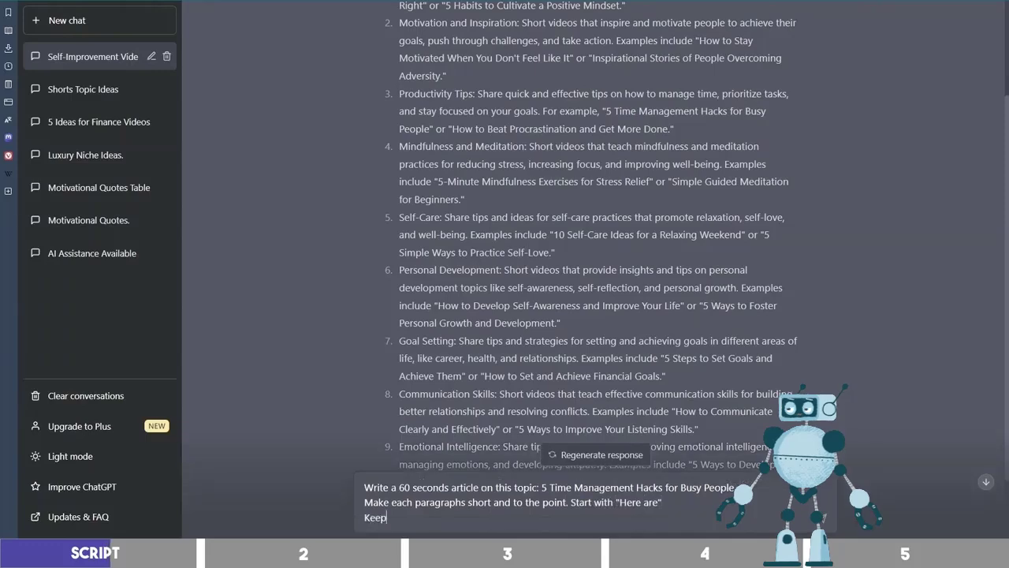
pyautogui.write(' it less than 1000 characters.')
pyautogui.press('Return')
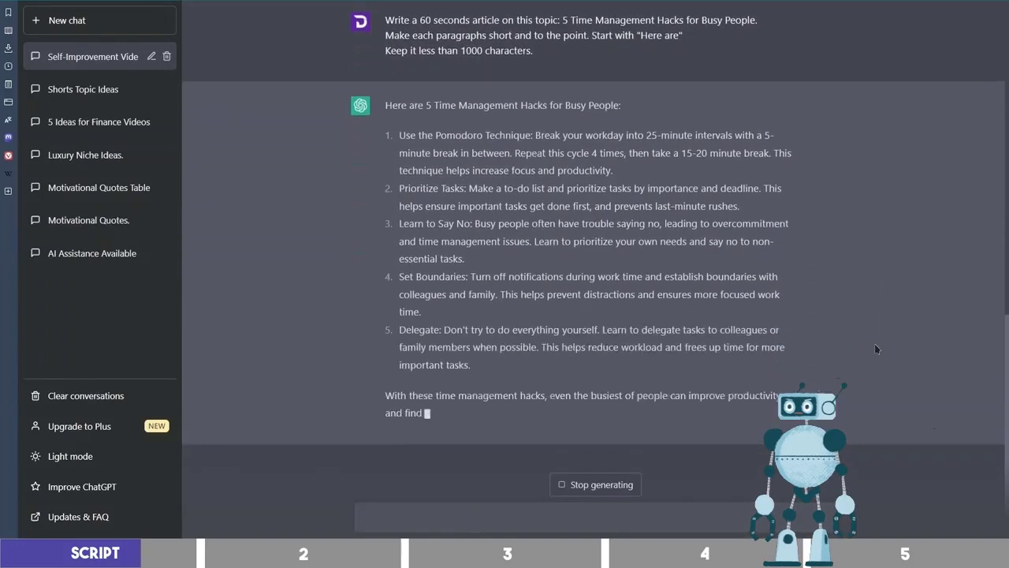
# Select the whole generated article and check its word and character count
pyautogui.moveTo(385, 105); pyautogui.dragTo(542, 413)
pyautogui.hotkey('ctrl', 'c')
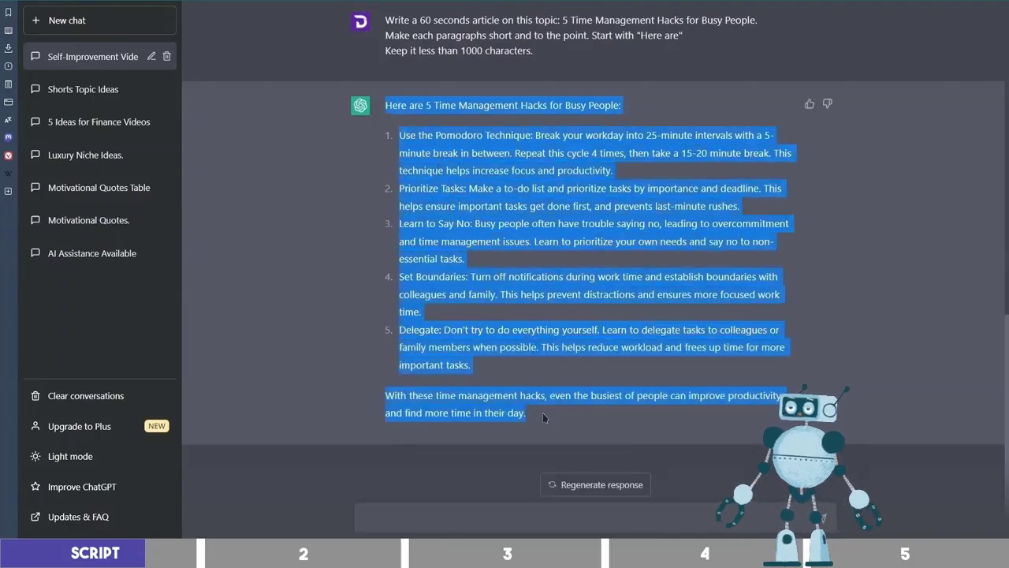
pyautogui.rightClick(552, 413)
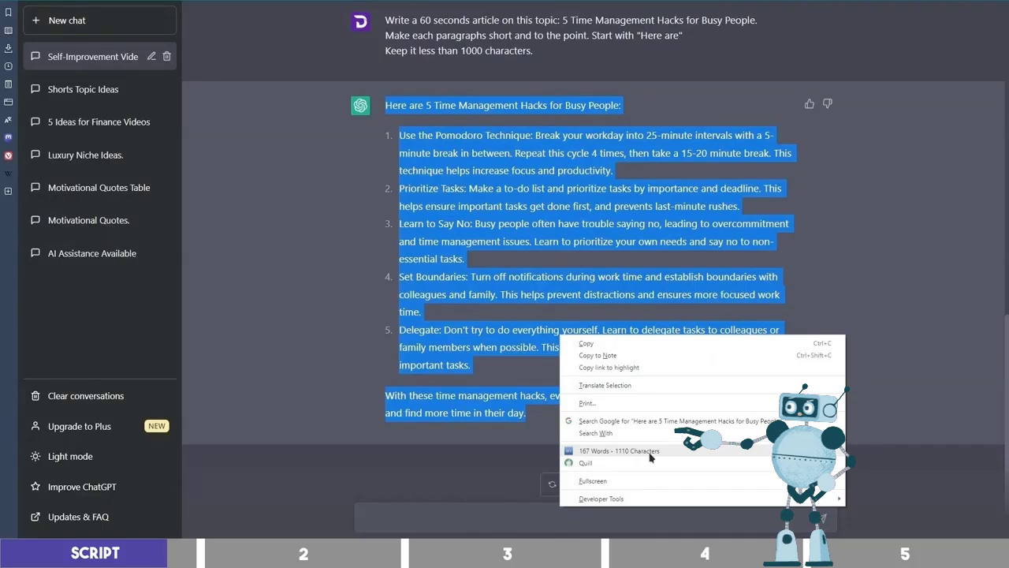
pyautogui.click(776, 282)
pyautogui.click(775, 282)
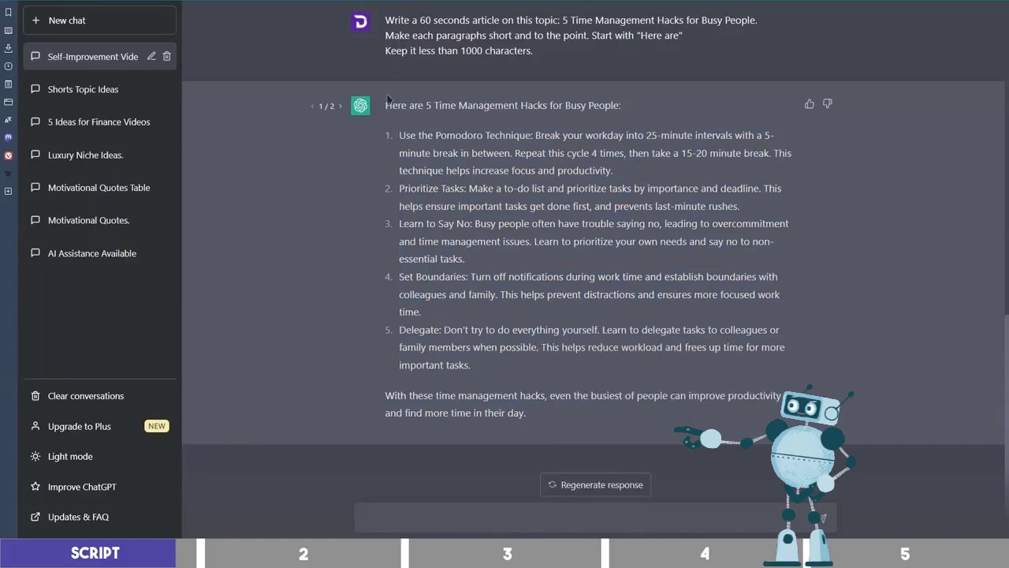
# Copy the first version of the article into the blank Google Docs document and delete its closing paragraph
pyautogui.moveTo(387, 98); pyautogui.dragTo(556, 407)
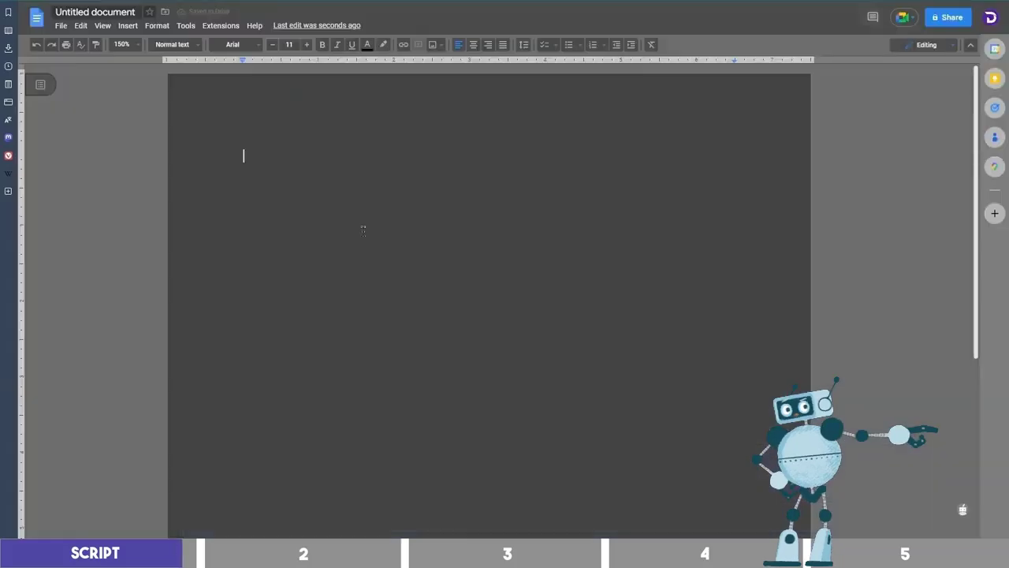
pyautogui.hotkey('ctrl', 'v')
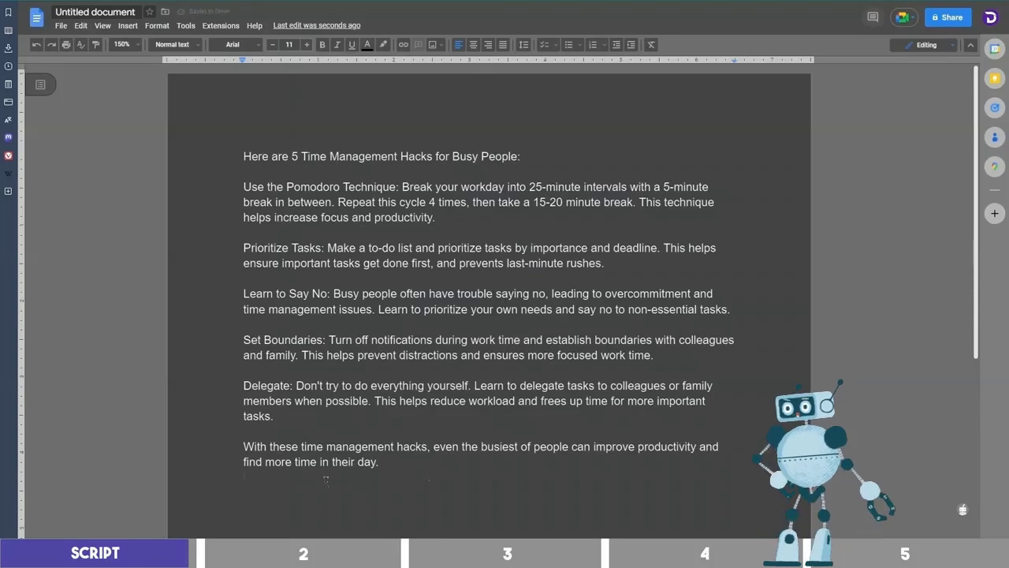
pyautogui.moveTo(342, 483); pyautogui.dragTo(229, 432)
pyautogui.press('BackSpace')
# Number the five hack paragraphs 1. to 5. as plain text, from the Pomodoro Technique to Delegate
pyautogui.click(244, 188)
pyautogui.write('1.')
pyautogui.hotkey('ctrl', 'z')
pyautogui.click(244, 248)
pyautogui.write('2.')
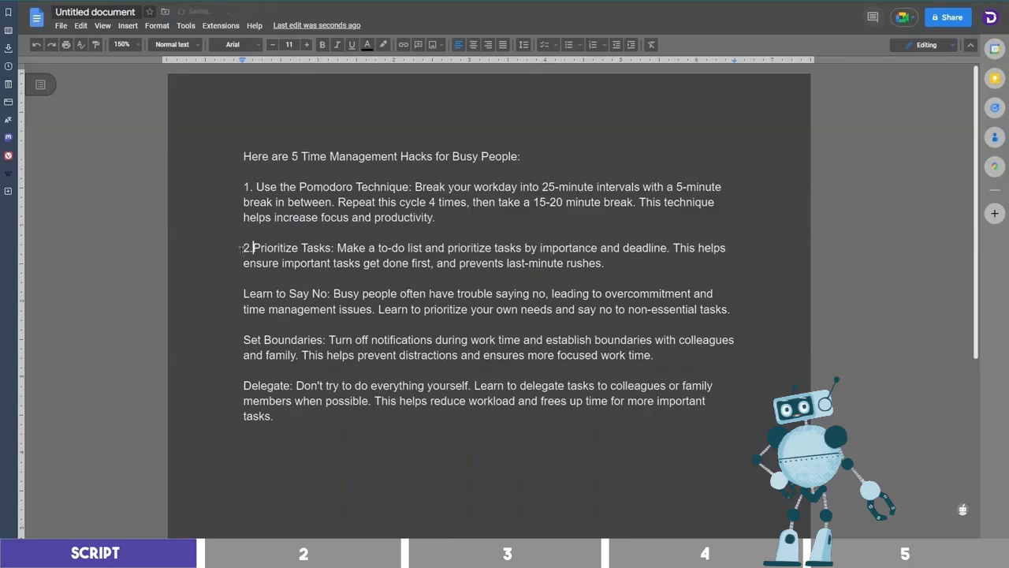
pyautogui.click(244, 293)
pyautogui.write('3.')
pyautogui.click(244, 340)
pyautogui.write('4.')
pyautogui.click(243, 385)
pyautogui.write('5.')
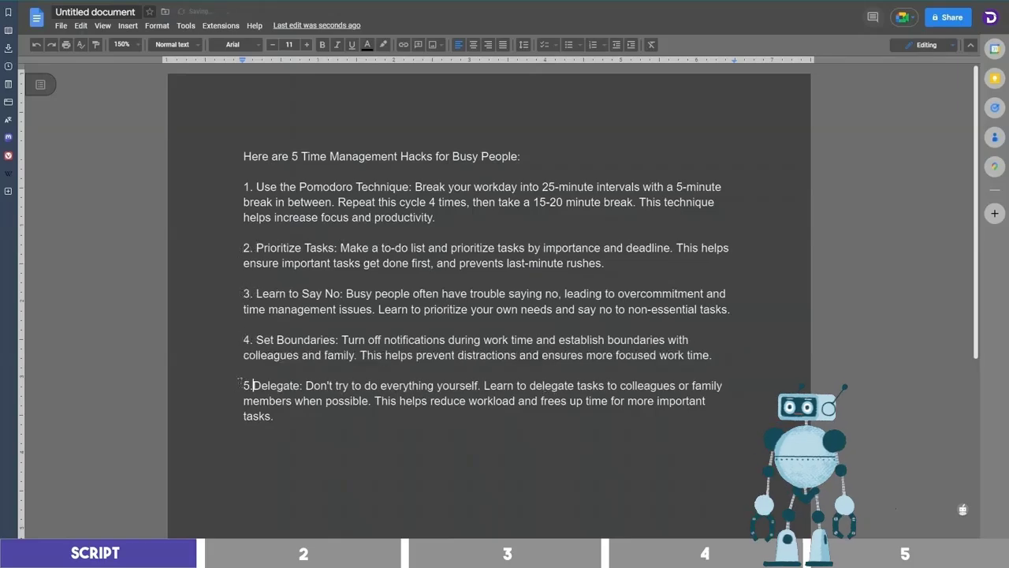
# Copy the whole numbered script and paste it into a new Script to Video project in Pictory
pyautogui.hotkey('ctrl', 'a')
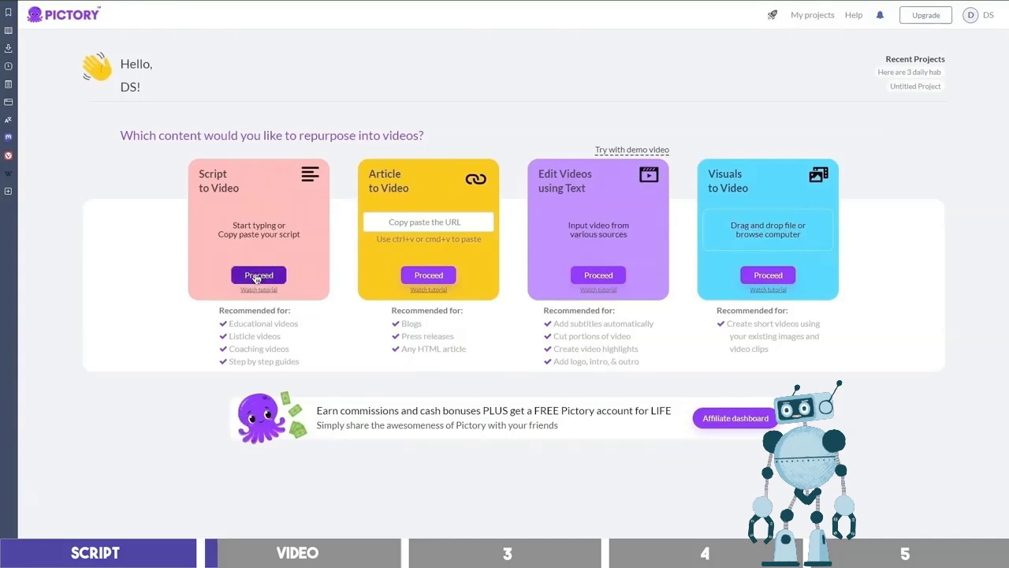
pyautogui.click(259, 275)
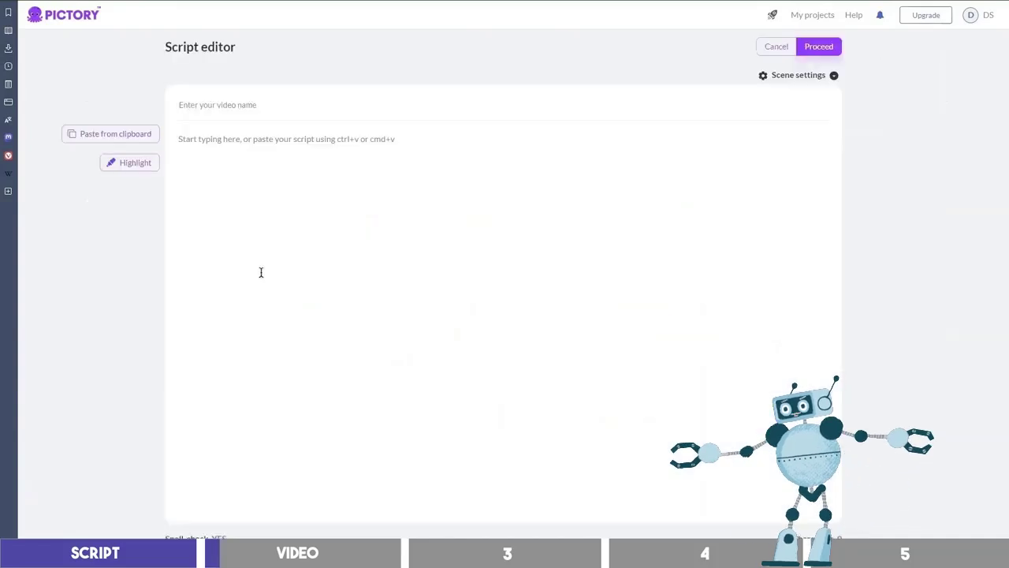
pyautogui.click(308, 178)
pyautogui.write("Here are 5 Time Management Hacks for Busy People:  1. Use the Pomodoro Technique: Break your workday into 25-minute intervals with a 5-minute break in between. Repeat this cycle 4 times, then take a 15-20 minute break. This technique helps increase focus and productivity.  2. Prioritize Tasks: Make a to-do list and prioritize tasks by importance and deadline. This helps ensure important tasks get done first, and prevents last-minute rushes.  3. Learn to Say No: Busy people often have trouble saying no, leading to over-commitment and time management issues. Learn to prioritize your own needs and say no to non-essential tasks.  4. Set Boundaries: Turn off notifications during work time and establish boundaries with colleagues and family. This helps prevent distractions and ensures more focused work time.  5. Delegate: Don't try to do everything yourself. Learn to delegate tasks to colleagues or family members when possible. This helps reduce workload and frees up time for more important tasks.")
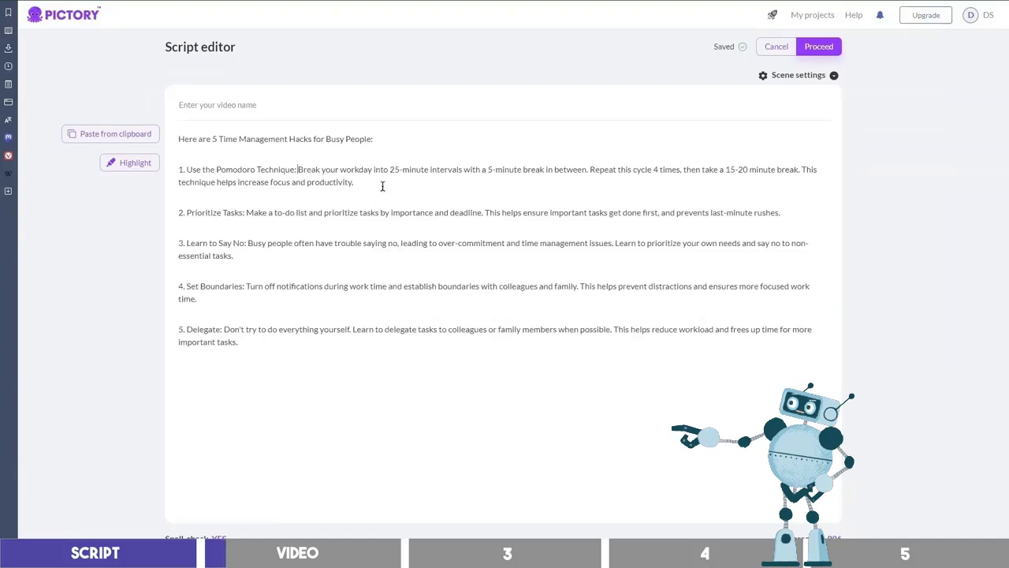
# Split the Pomodoro Technique paragraph into lines after its heading, "25-minute intervals", "in between." and "15-20 minute break."
pyautogui.press('Return')
pyautogui.click(345, 185)
pyautogui.press('Return')
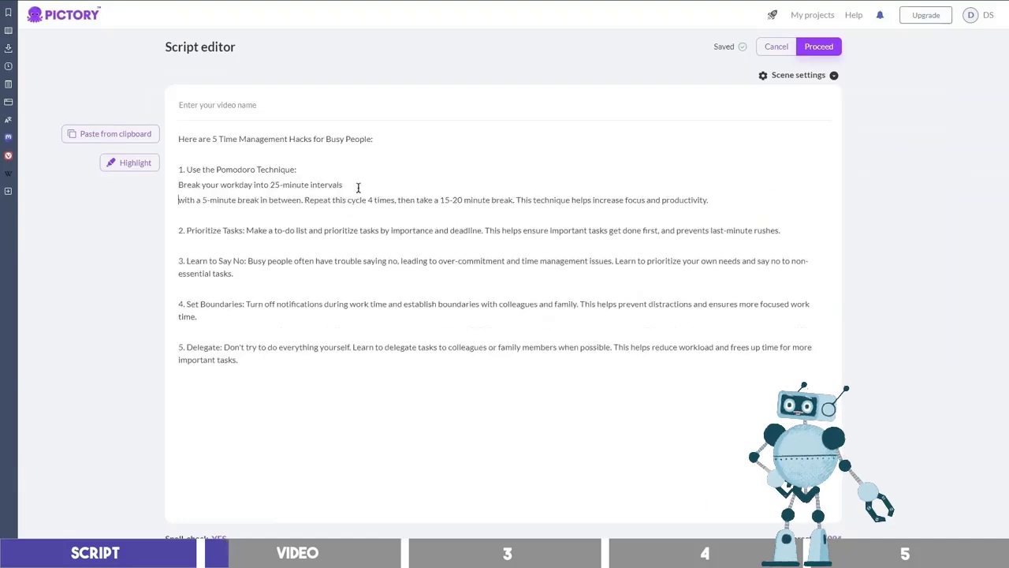
pyautogui.click(304, 200)
pyautogui.press('Return')
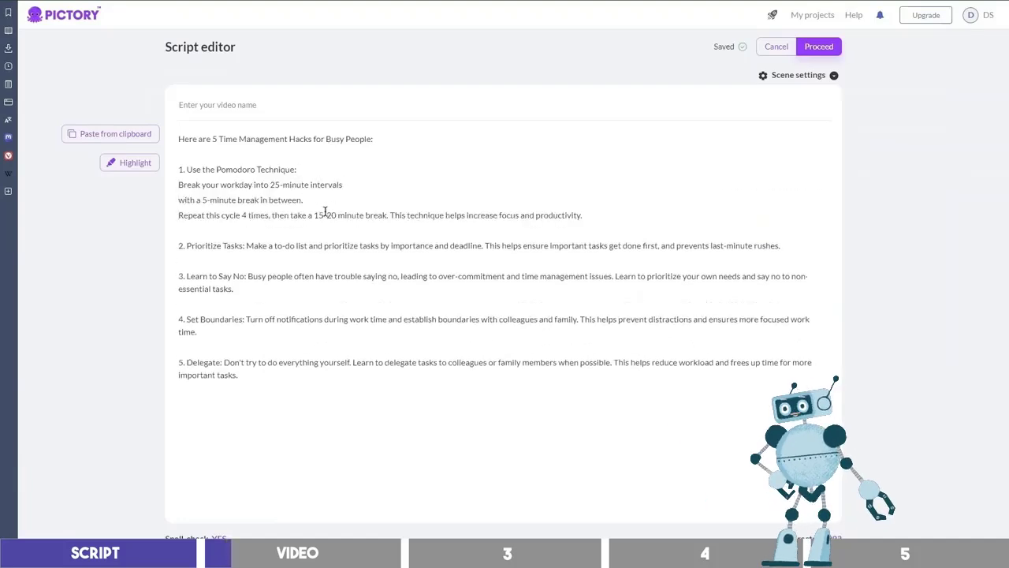
pyautogui.click(389, 215)
pyautogui.press('Return')
# Split the Prioritize Tasks paragraph into short lines after its heading, "prioritize tasks", "deadline." and "get done first,"
pyautogui.click(247, 262)
pyautogui.press('Return')
pyautogui.click(313, 276)
pyautogui.press('Return')
pyautogui.click(283, 292)
pyautogui.press('Return')
pyautogui.press('Return')
# Break the Learn to Say No text after "management issues," and the Set Boundaries text after its heading, "work time" and "family."
pyautogui.click(391, 382)
pyautogui.press('Return')
pyautogui.click(245, 428)
pyautogui.press('Return')
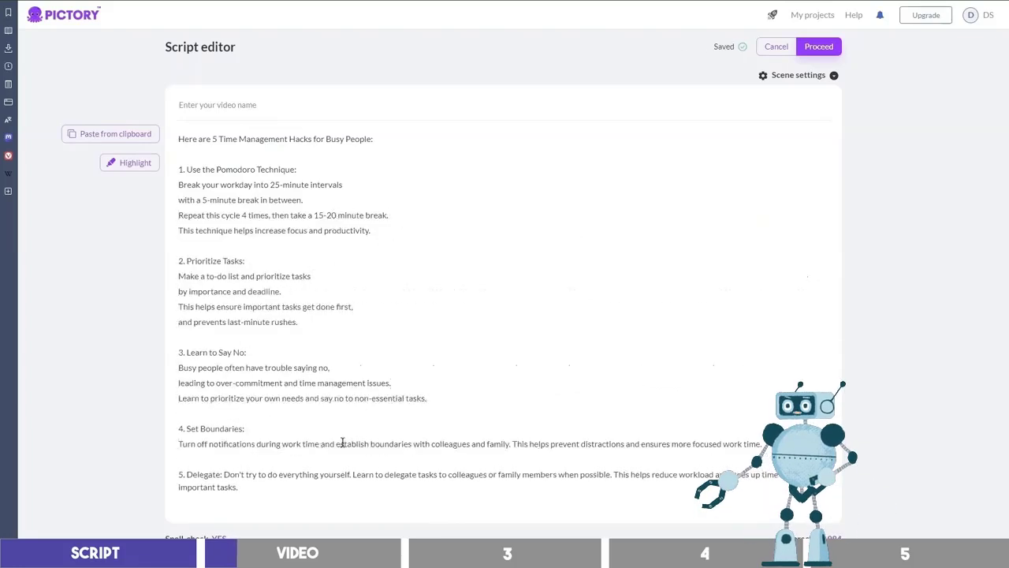
pyautogui.click(321, 444)
pyautogui.press('Return')
pyautogui.click(369, 459)
pyautogui.press('Return')
# Split the Delegate paragraph into lines after its heading, "everything yourself." and "when possible."
pyautogui.click(224, 495)
pyautogui.press('Return')
pyautogui.click(307, 496)
pyautogui.press('Return')
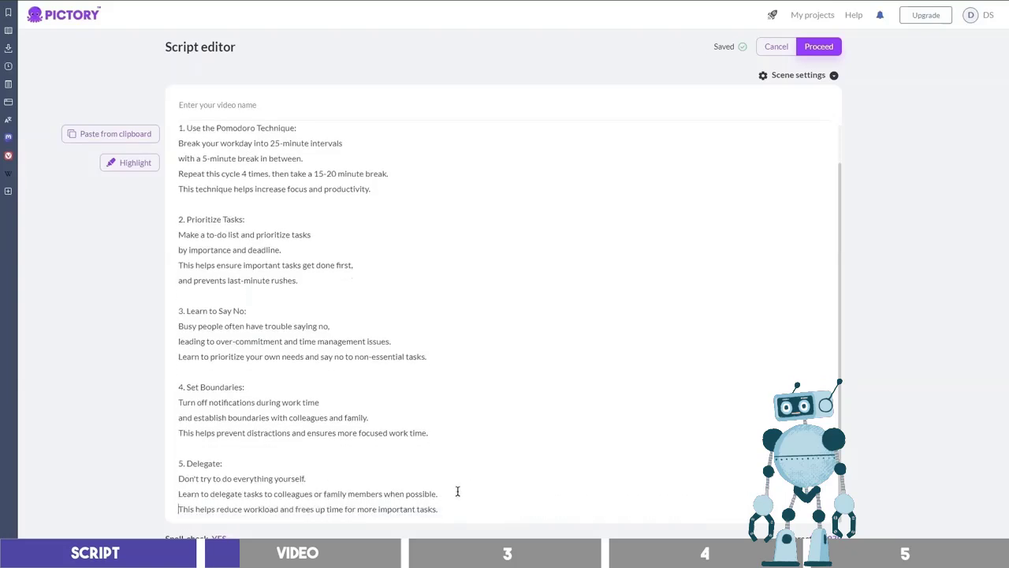
# Set new scenes to be created on line breaks only and proceed to the template selection
pyautogui.click(833, 75)
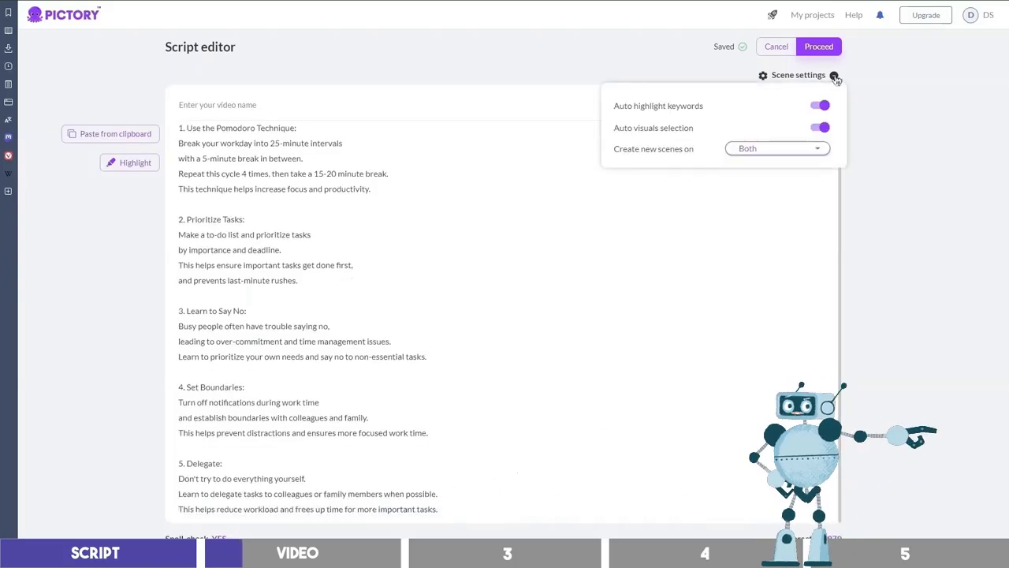
pyautogui.click(799, 150)
pyautogui.click(781, 185)
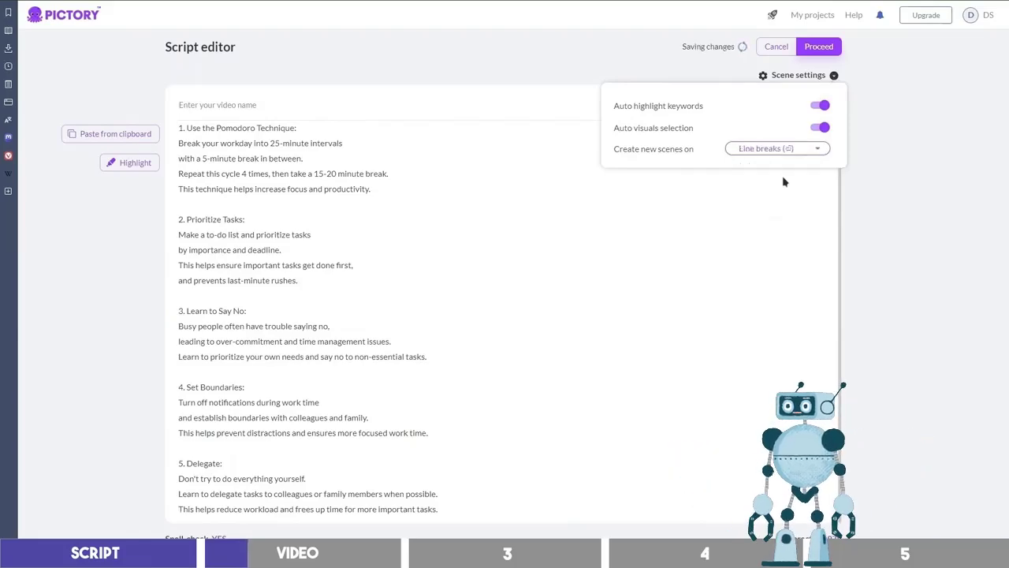
pyautogui.click(818, 47)
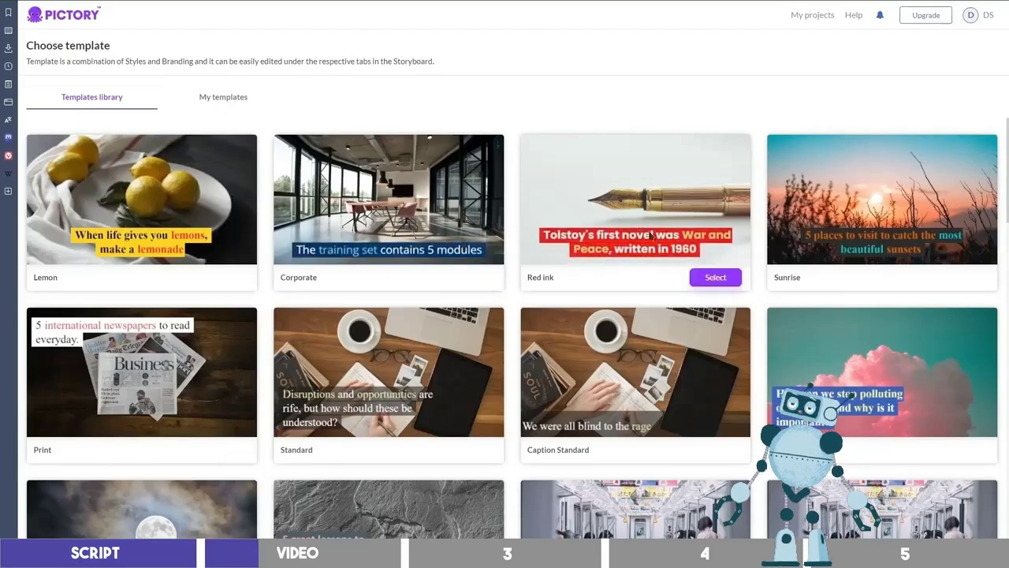
# Choose the Red ink template with a 9:16 aspect ratio and continue to the storyboard
pyautogui.click(715, 276)
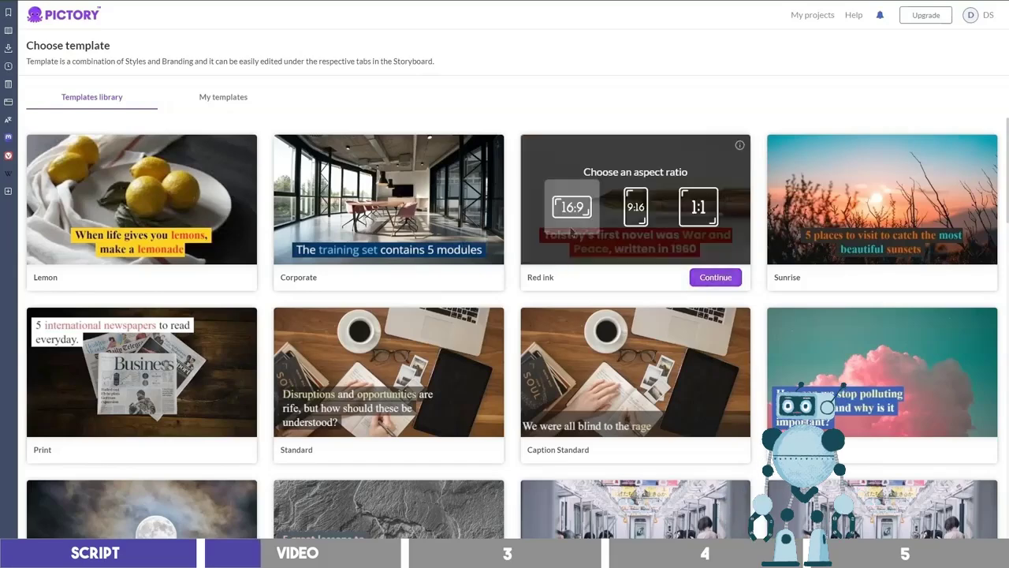
pyautogui.click(638, 209)
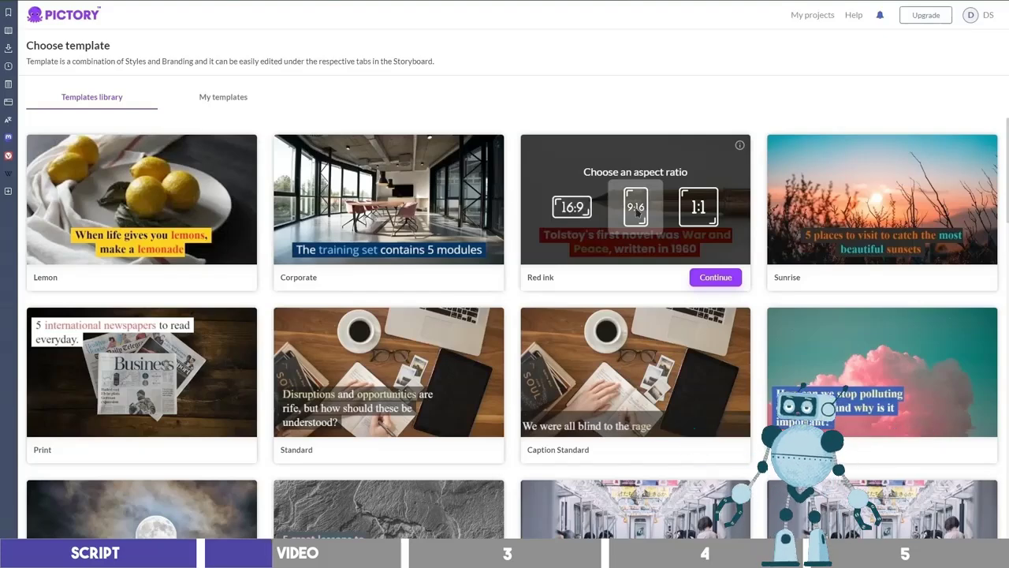
pyautogui.click(706, 280)
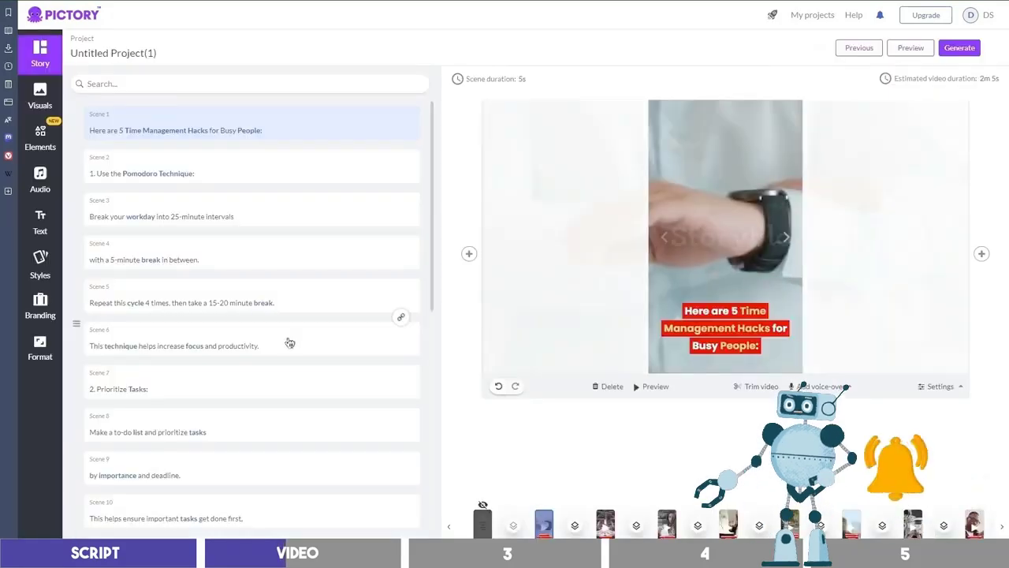
# Replace the scene 2 Pomodoro Technique visual with the close-up hourglass clip found by searching the visuals library for "time"
pyautogui.scroll(-5, 290, 342)
pyautogui.scroll(-2, 290, 342)
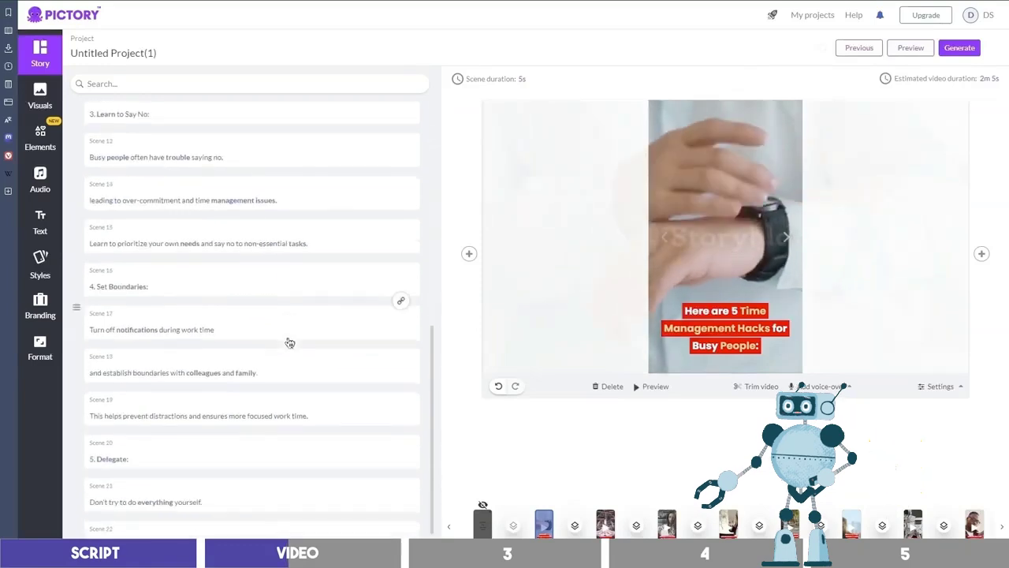
pyautogui.scroll(7, 290, 342)
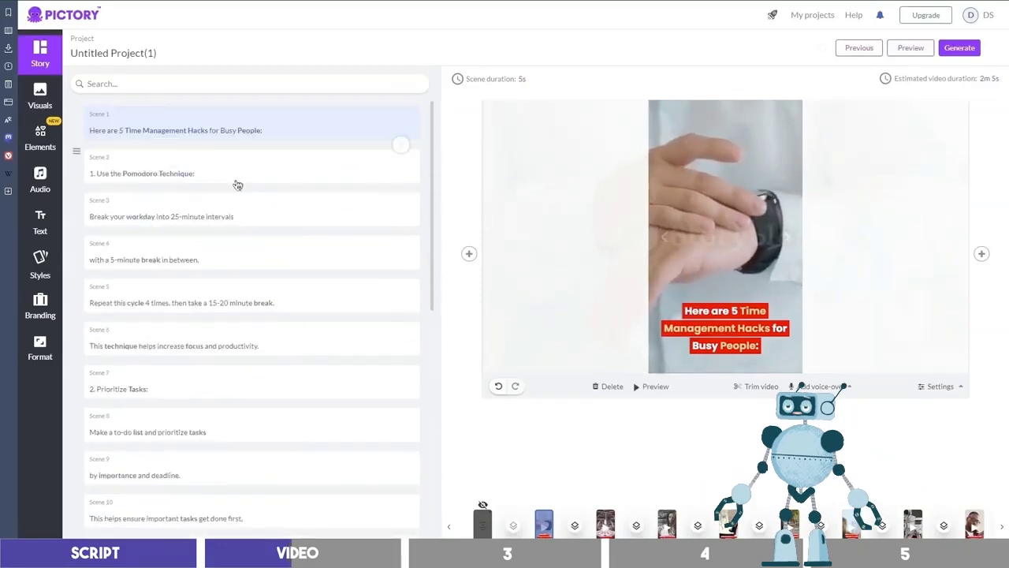
pyautogui.click(246, 178)
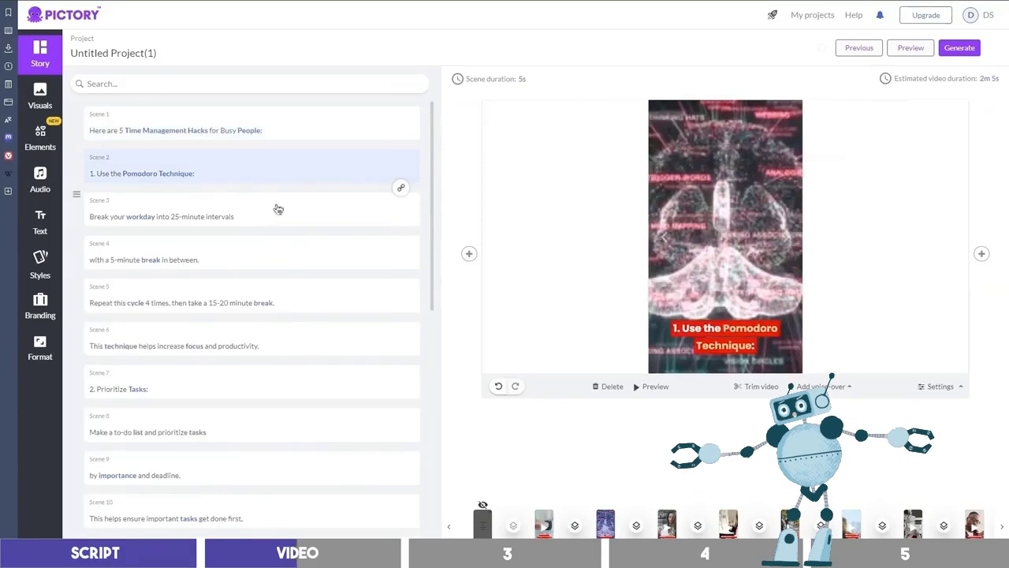
pyautogui.click(49, 101)
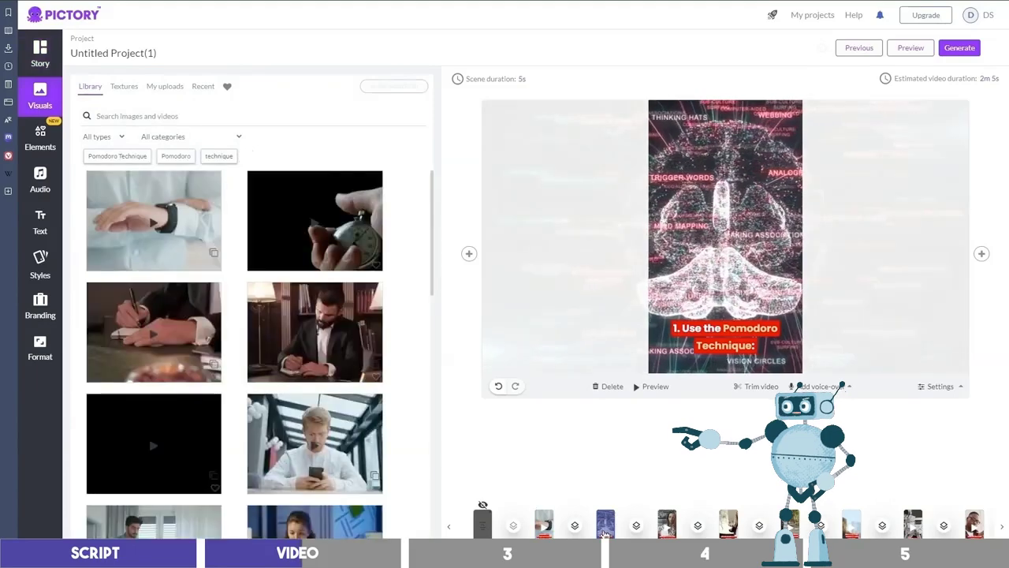
pyautogui.click(161, 117)
pyautogui.write('time')
pyautogui.press('Return')
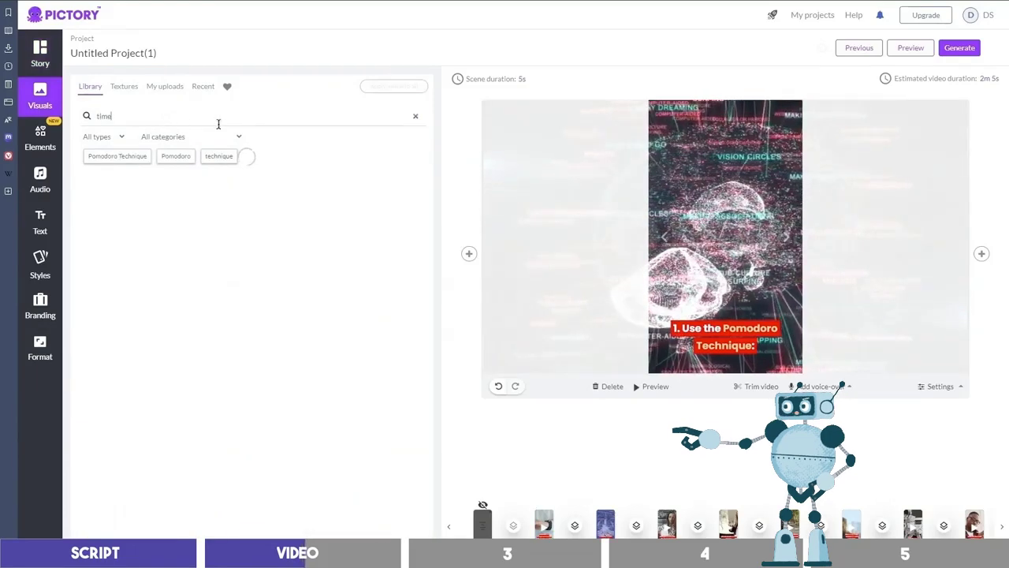
pyautogui.scroll(-10, 409, 183)
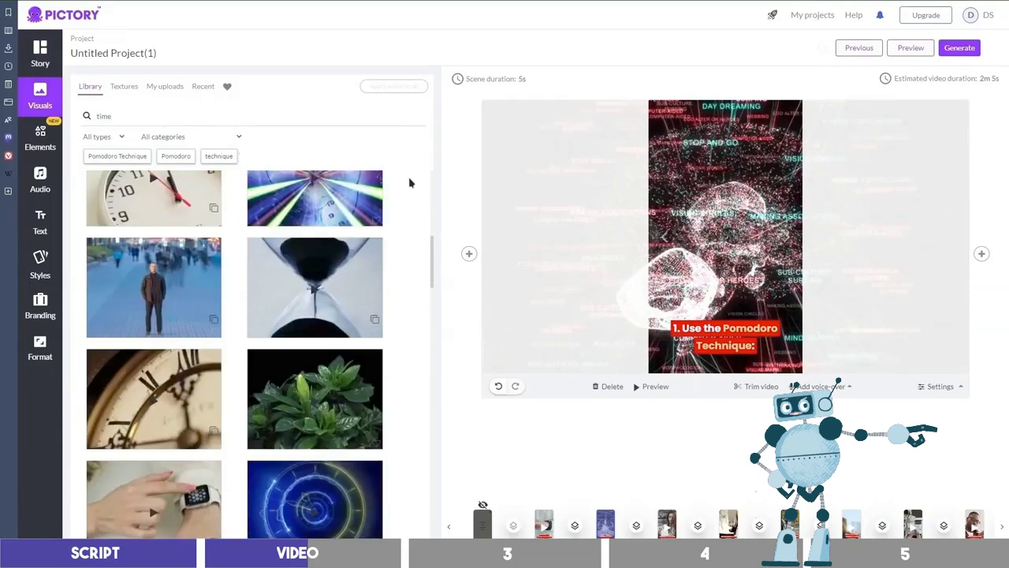
pyautogui.click(316, 286)
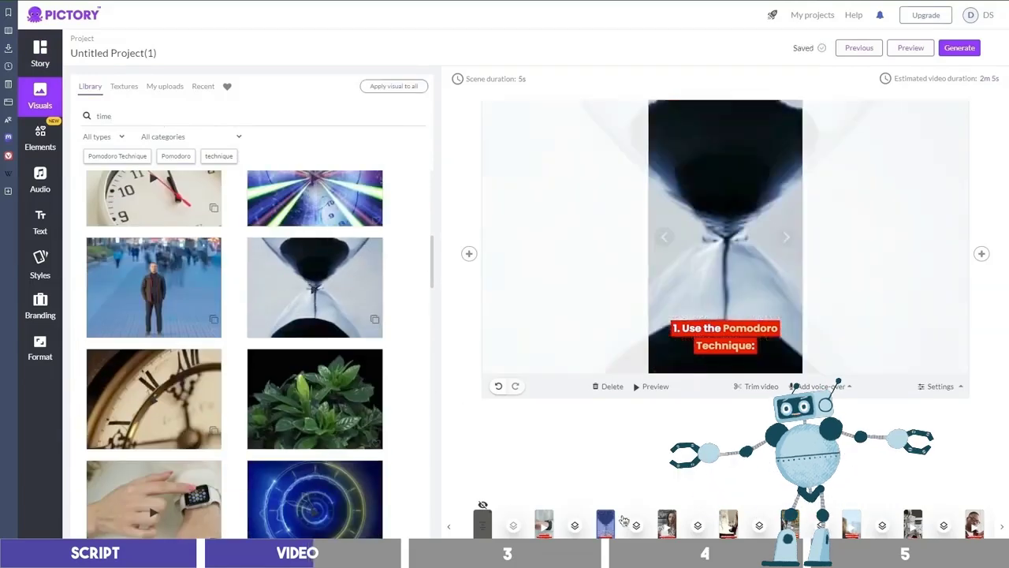
# Replace the visual of the "Break your workday into 25-minute intervals" scene with the clip of a hand tapping a smartwatch
pyautogui.click(666, 526)
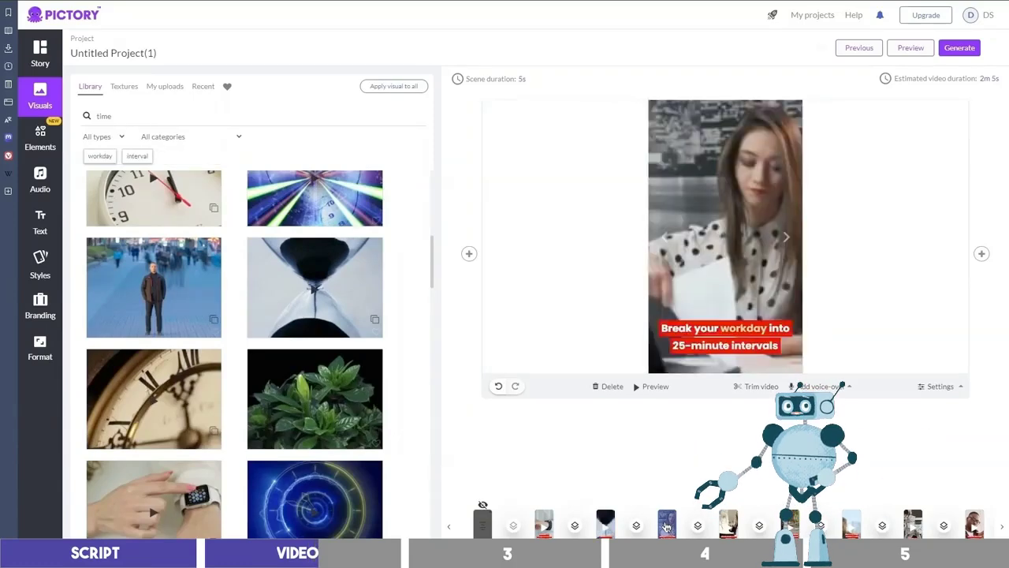
pyautogui.scroll(-3, 189, 268)
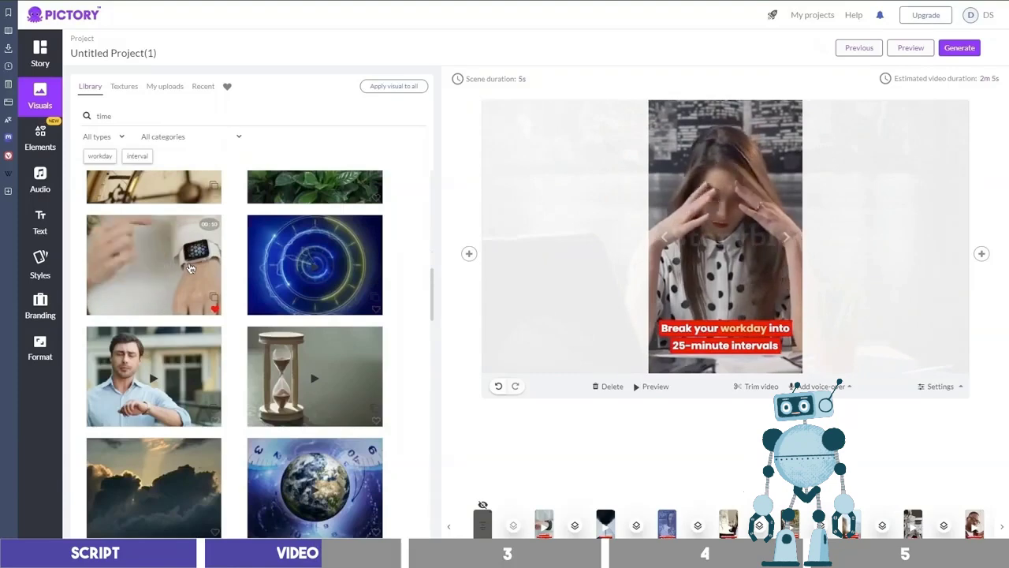
pyautogui.click(189, 268)
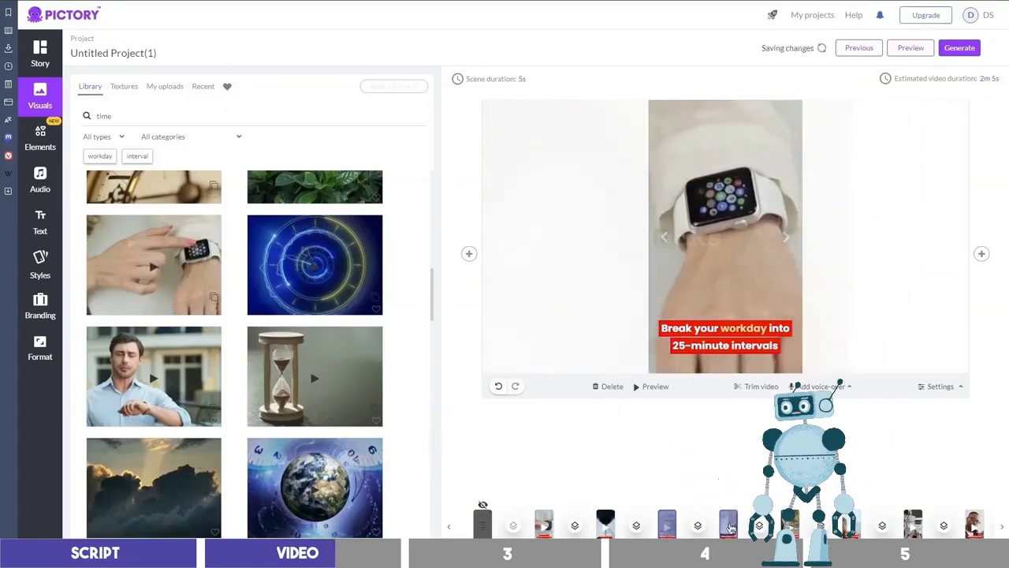
# Replace the visual of the "Repeat this cycle 4 times" scene with the glowing blue clock clip
pyautogui.click(786, 236)
pyautogui.click(789, 524)
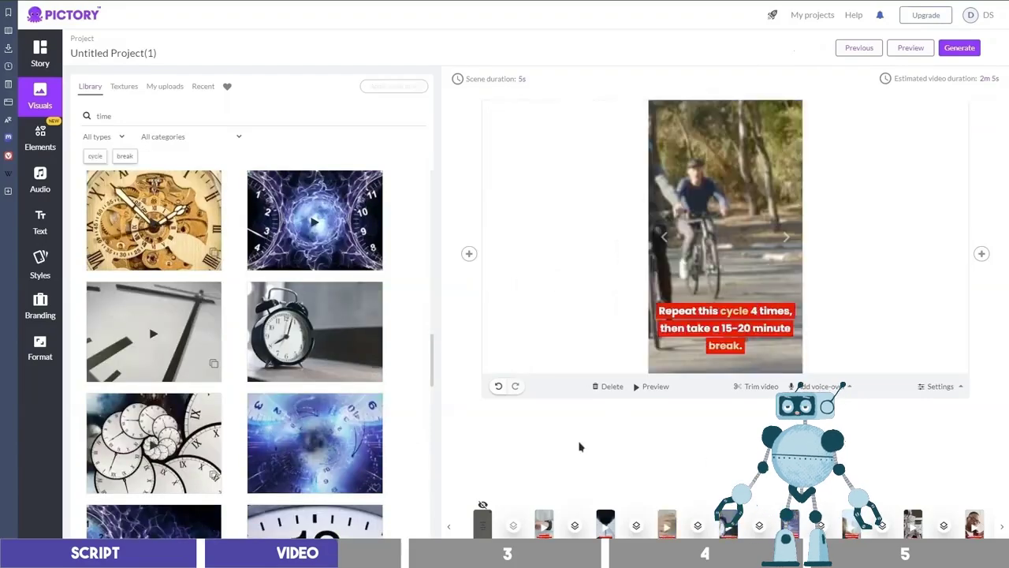
pyautogui.scroll(-3, 229, 315)
pyautogui.scroll(-5, 225, 317)
pyautogui.click(153, 362)
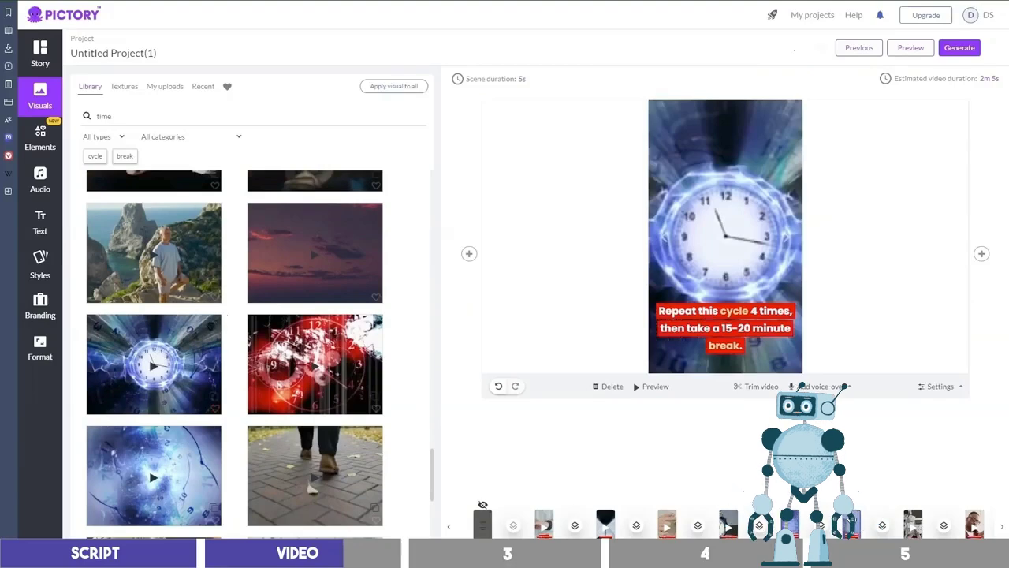
# Move the caption text of scene 1 to the centre of the frame
pyautogui.click(543, 522)
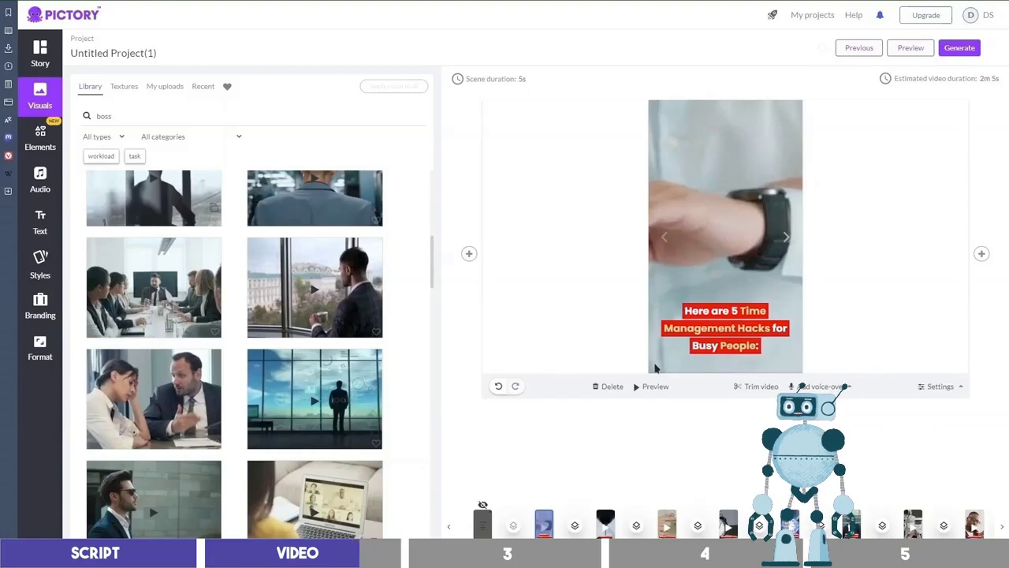
pyautogui.click(733, 315)
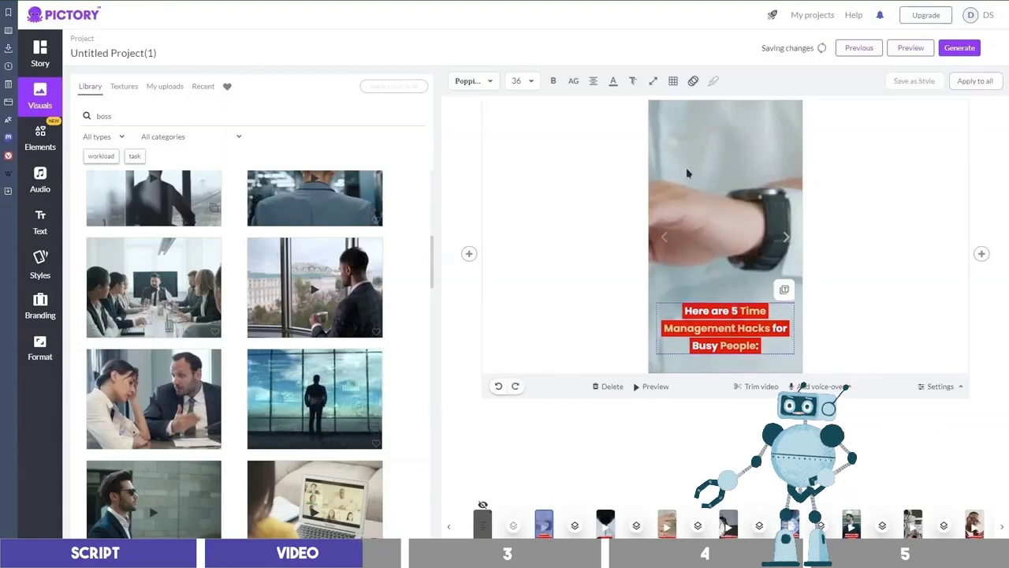
pyautogui.click(673, 87)
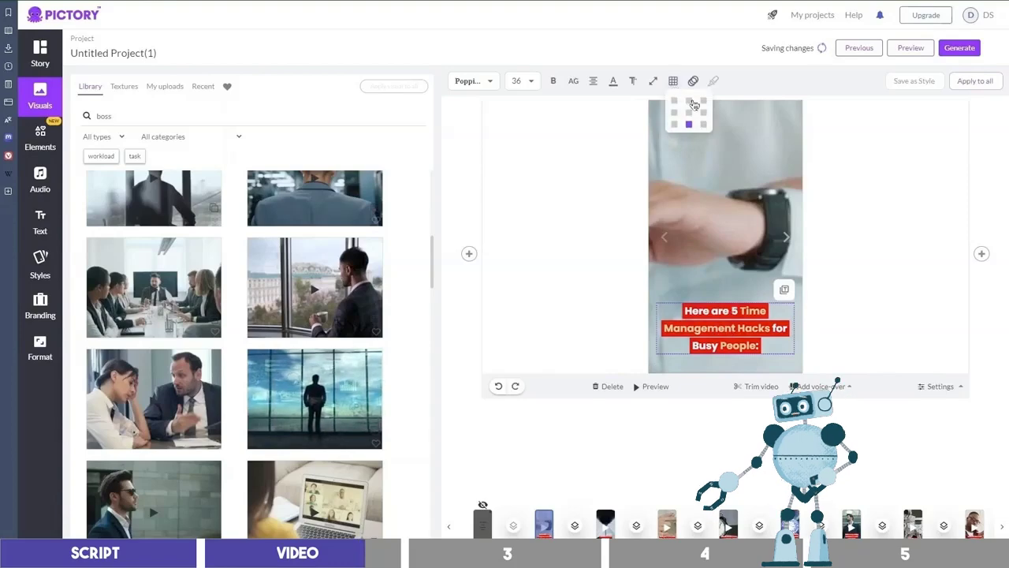
pyautogui.click(688, 113)
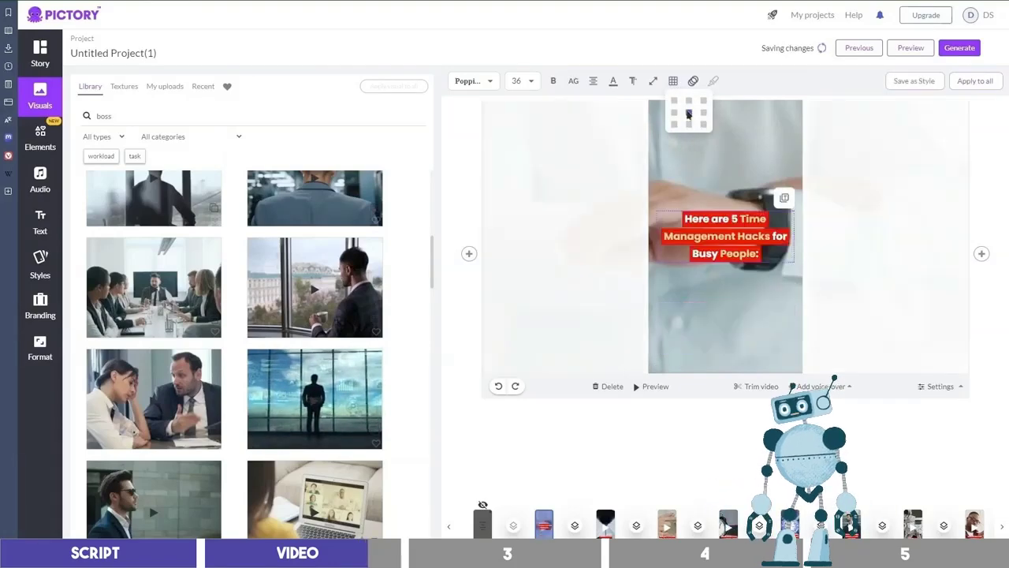
# Set the scene 1 caption's background colour to black (000000) and its highlight colour to blue
pyautogui.click(614, 88)
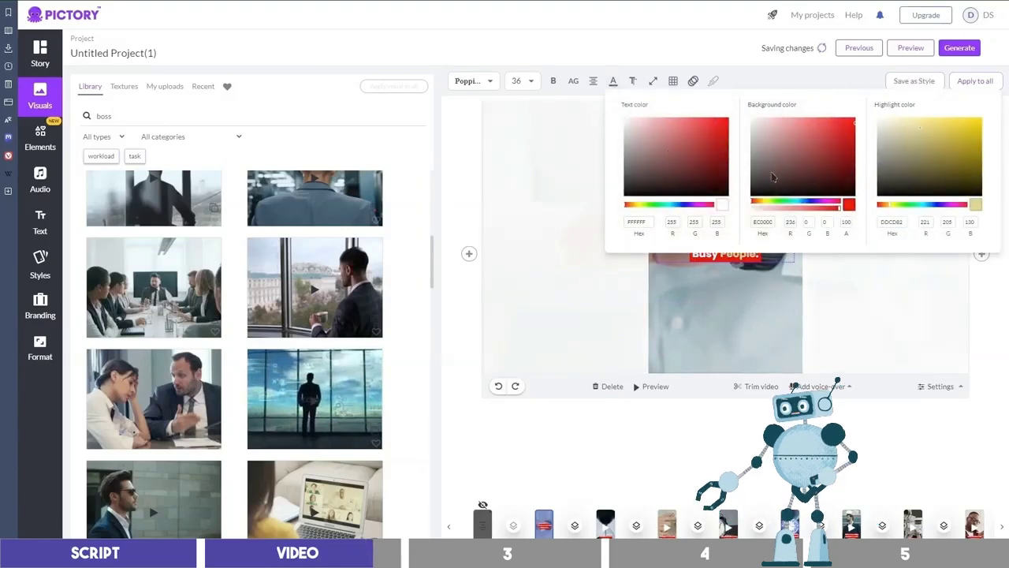
pyautogui.click(756, 194)
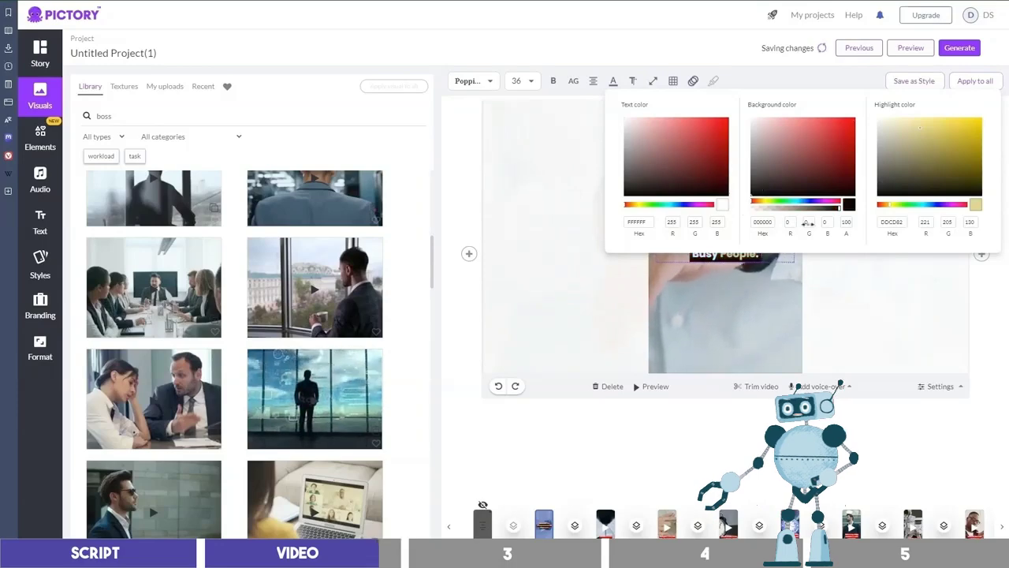
pyautogui.click(929, 205)
pyautogui.click(844, 279)
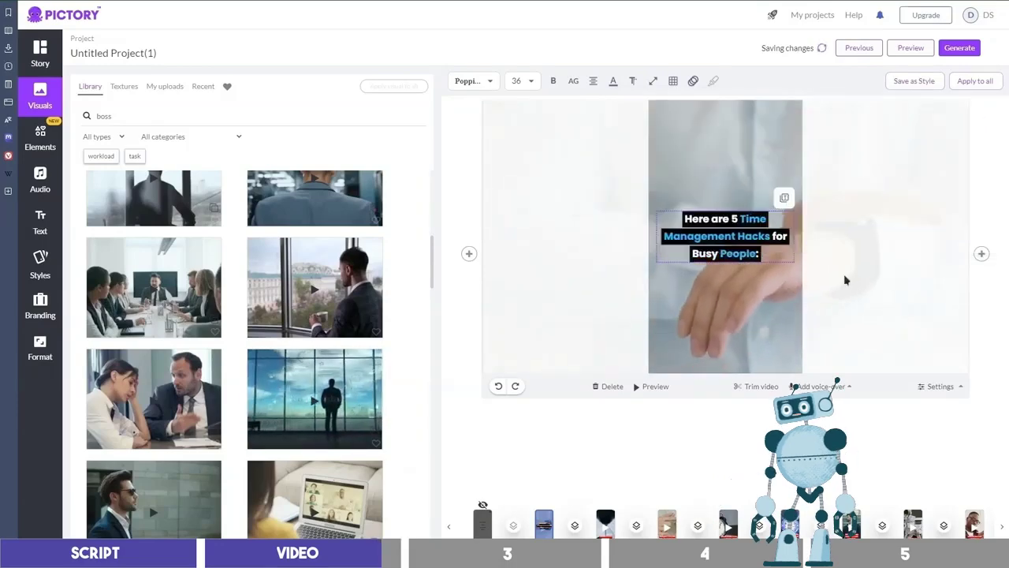
# Set the entry animation of the scene 1 caption to Typewriter
pyautogui.click(692, 82)
pyautogui.click(776, 149)
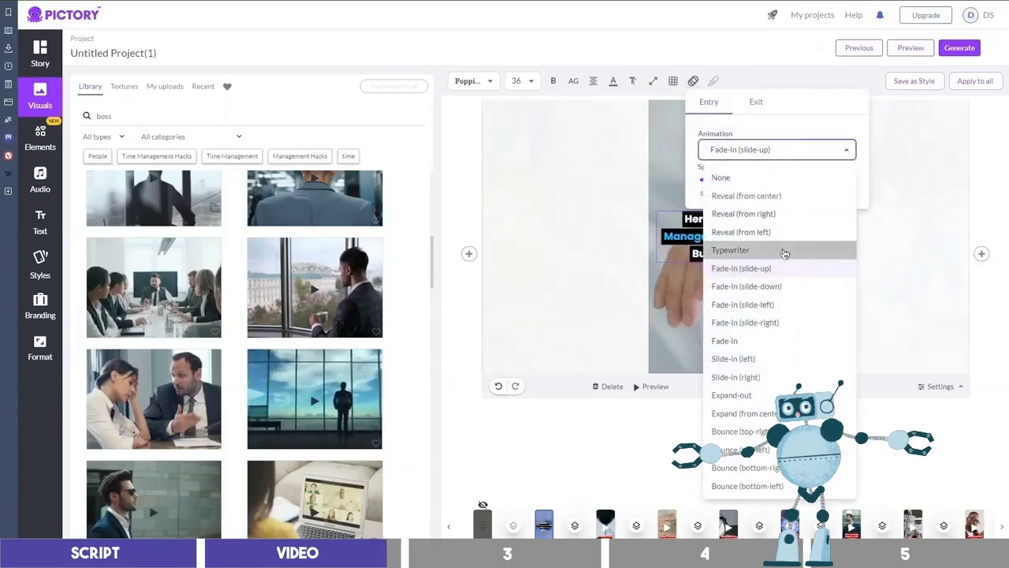
pyautogui.click(785, 253)
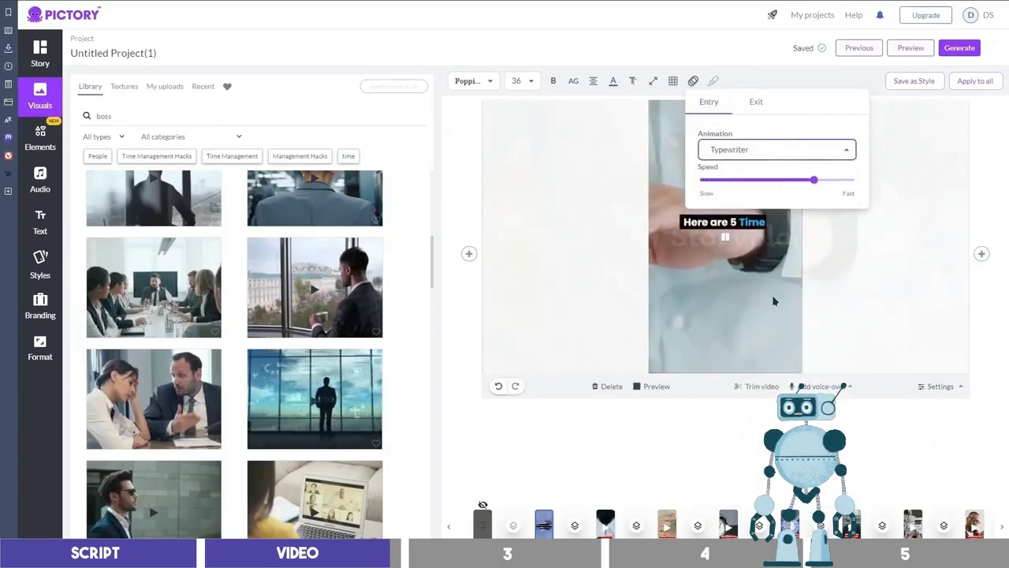
# Set the caption's exit animation to Fade-out (slide-down), apply the caption style to all scenes and check it on scene 3
pyautogui.click(754, 102)
pyautogui.click(786, 150)
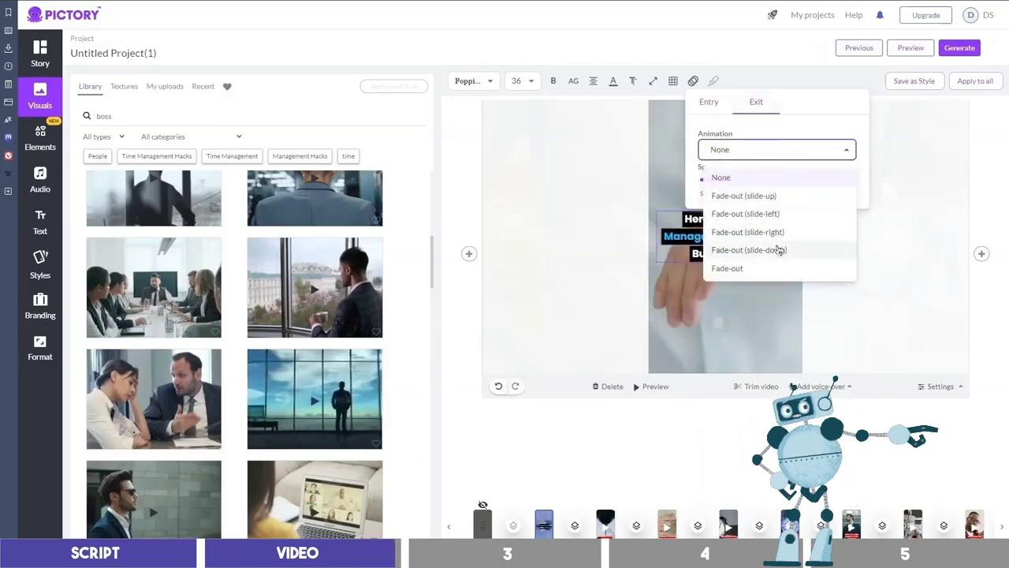
pyautogui.click(795, 232)
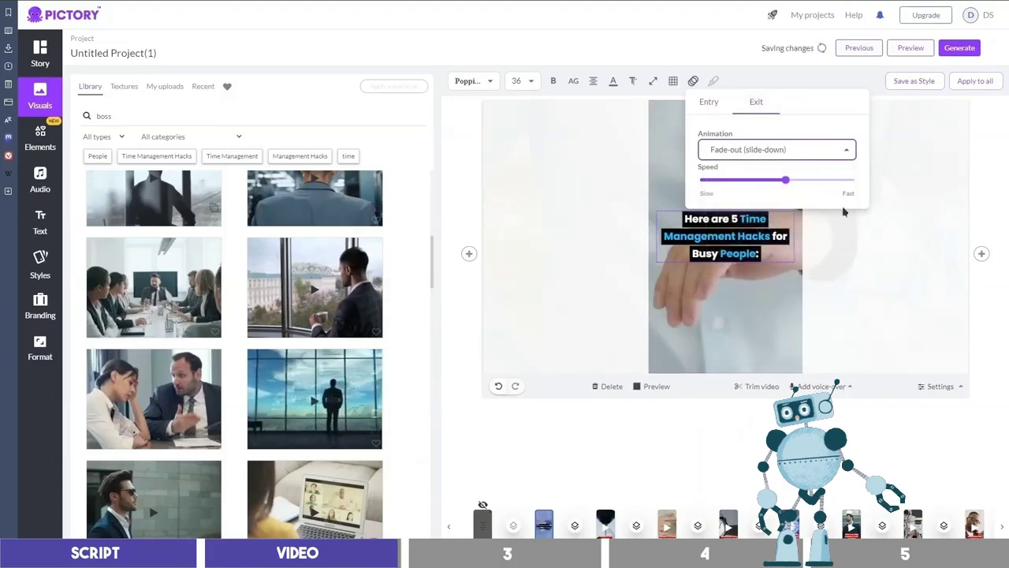
pyautogui.click(817, 228)
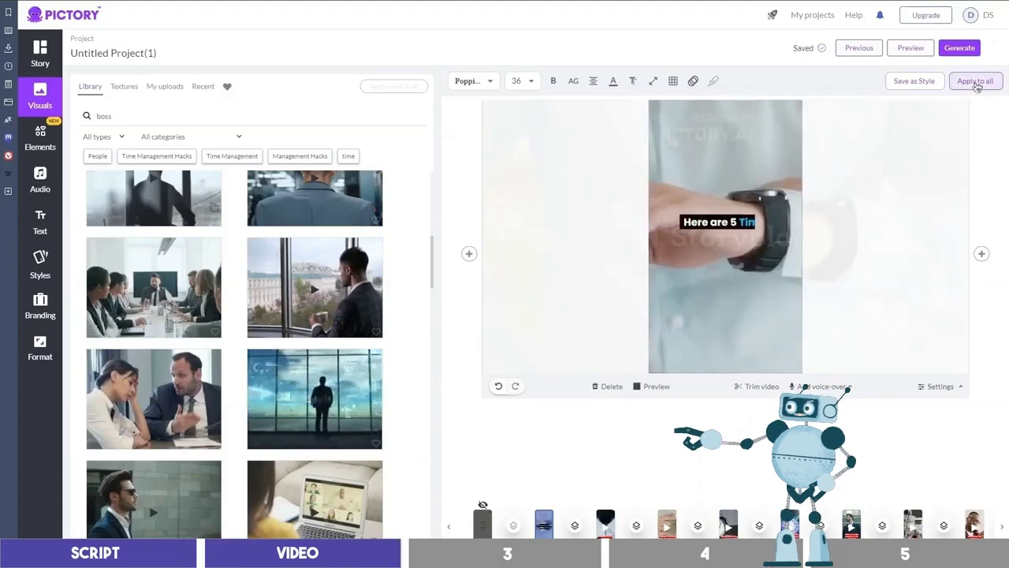
pyautogui.click(975, 82)
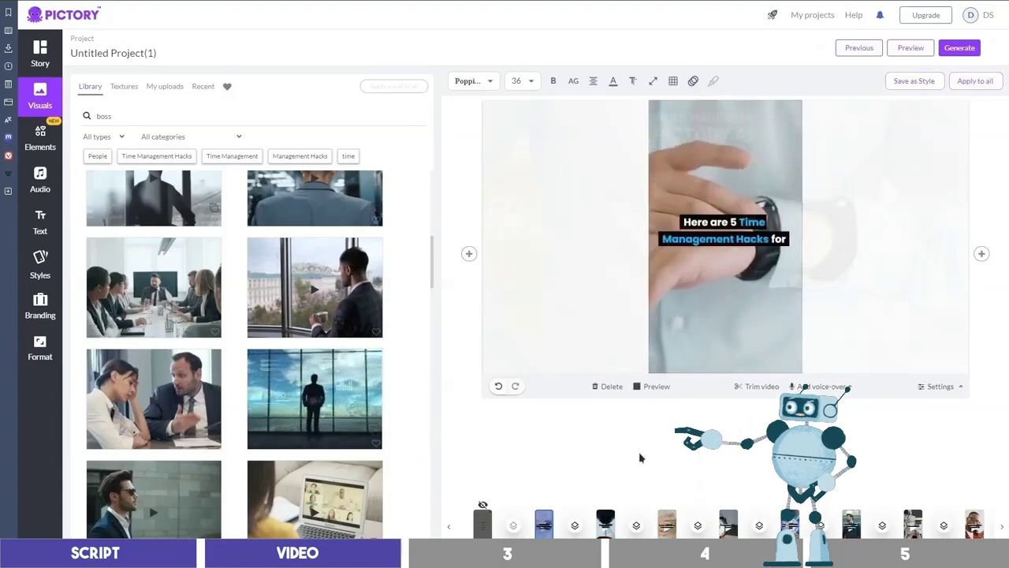
pyautogui.click(667, 521)
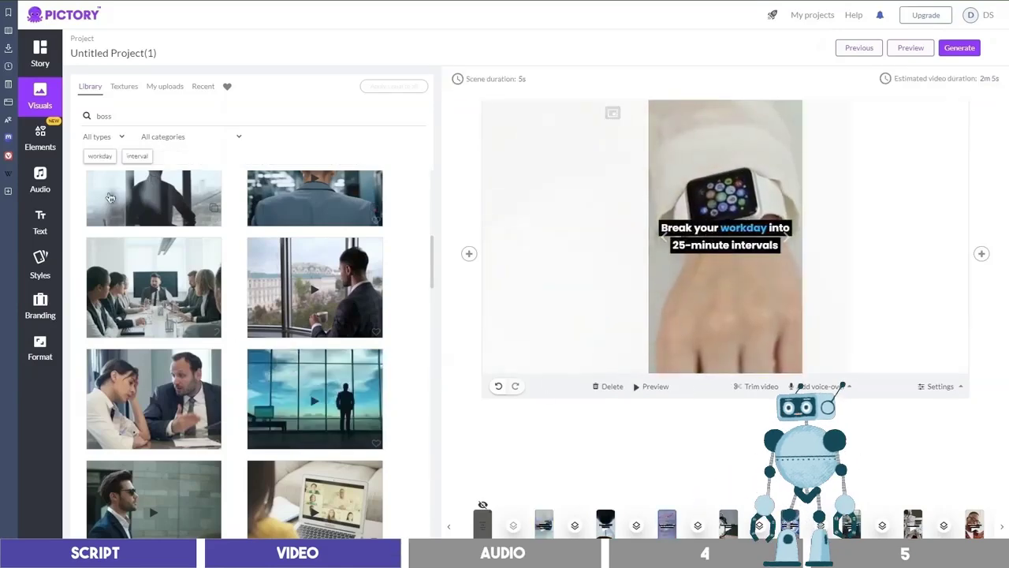
# Preview the US English voice Joanna among the project's voice-over options
pyautogui.click(56, 187)
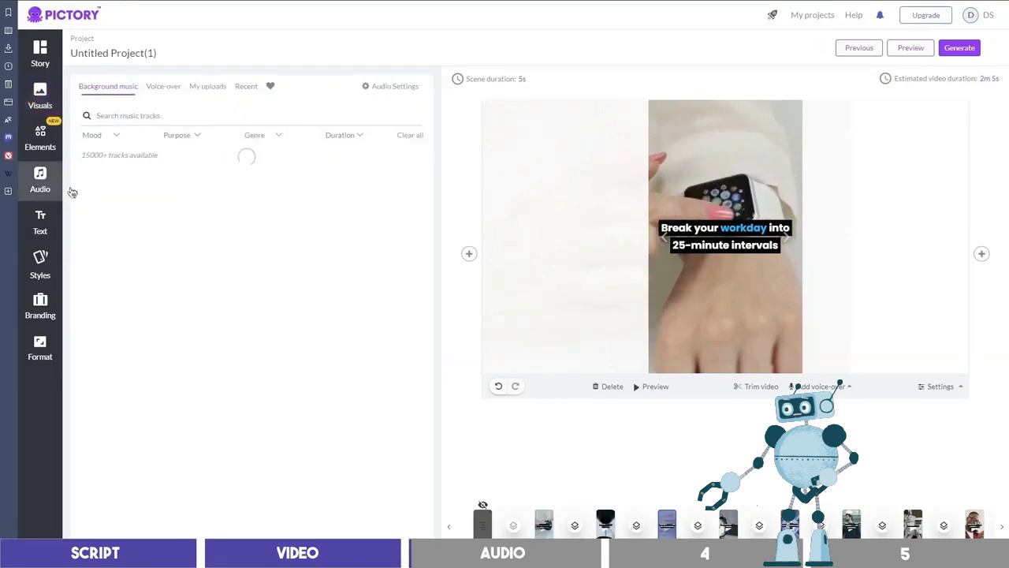
pyautogui.click(165, 87)
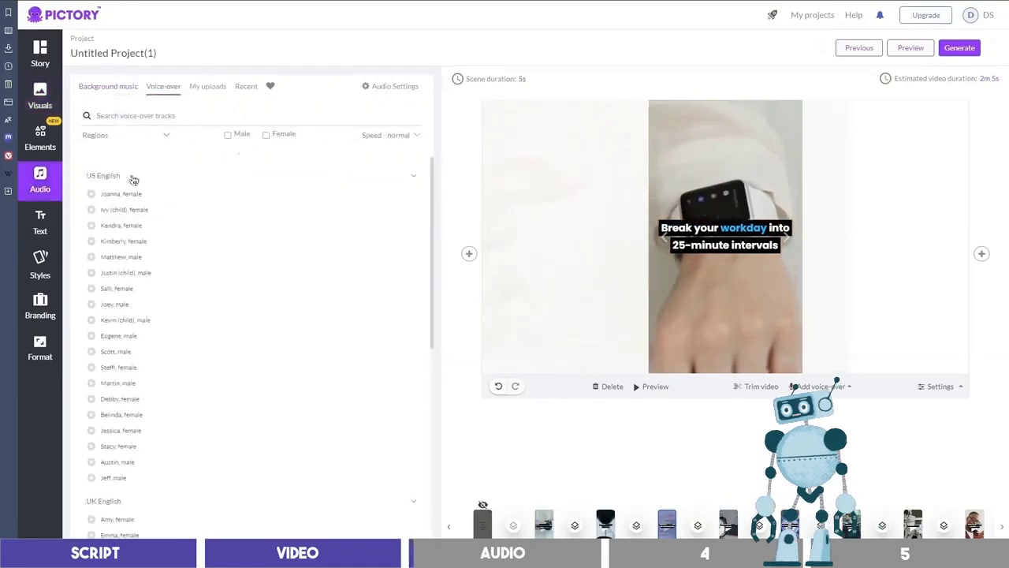
pyautogui.click(92, 197)
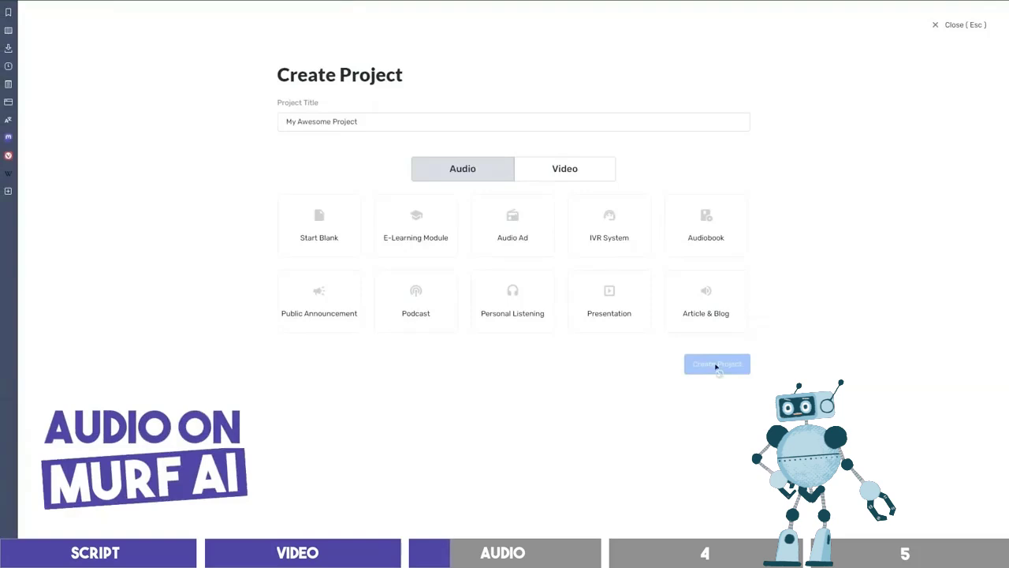
# In Murf AI, create a blank audio project and paste in the time management script, split by sentences
pyautogui.click(354, 234)
pyautogui.click(716, 363)
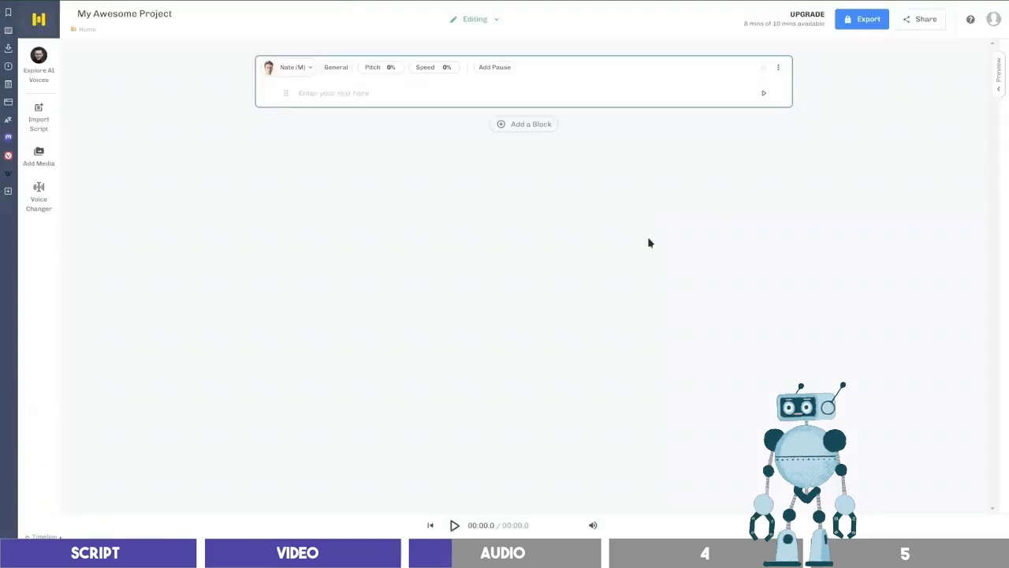
pyautogui.hotkey('ctrl', 'v')
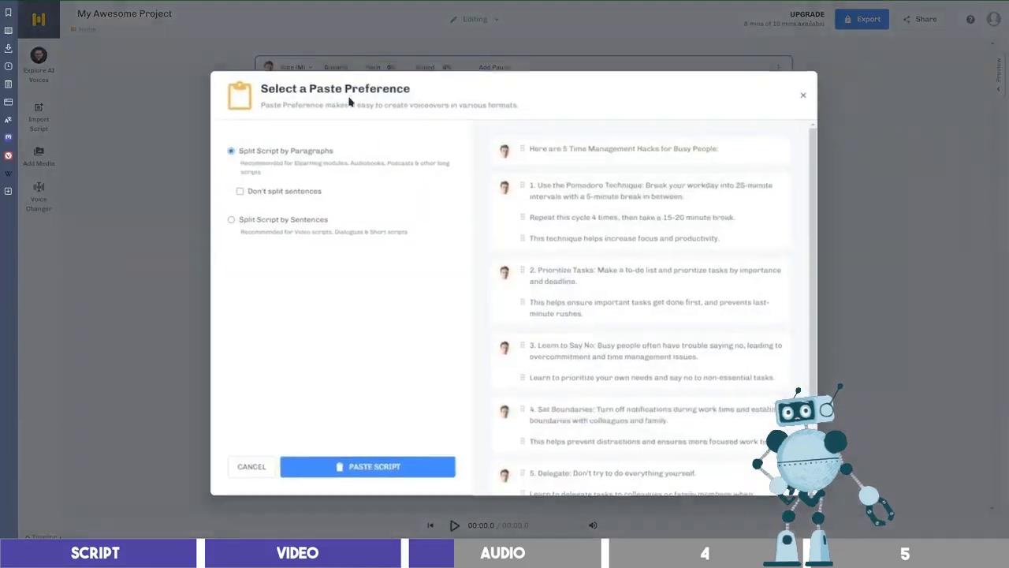
pyautogui.click(283, 224)
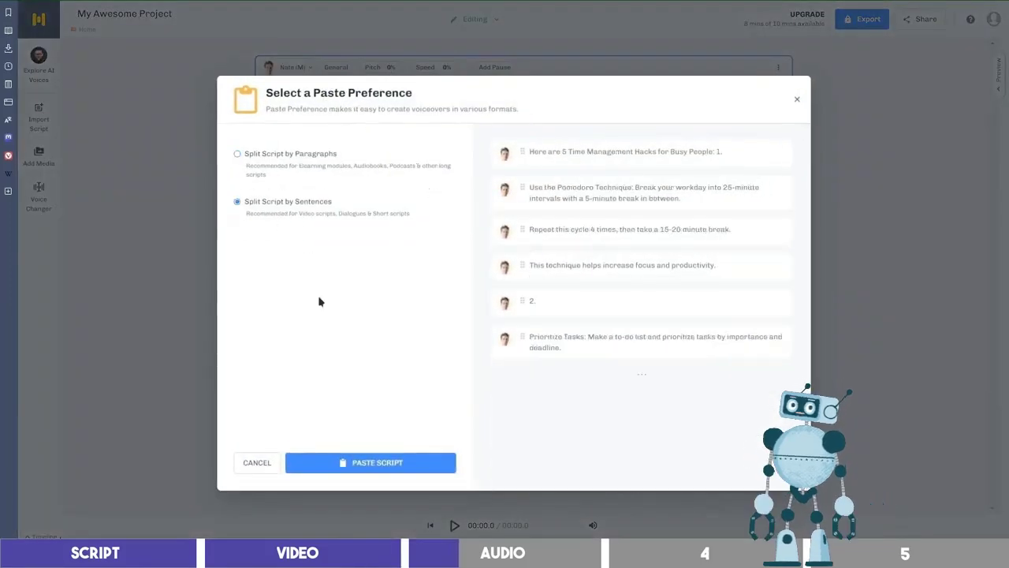
pyautogui.click(367, 464)
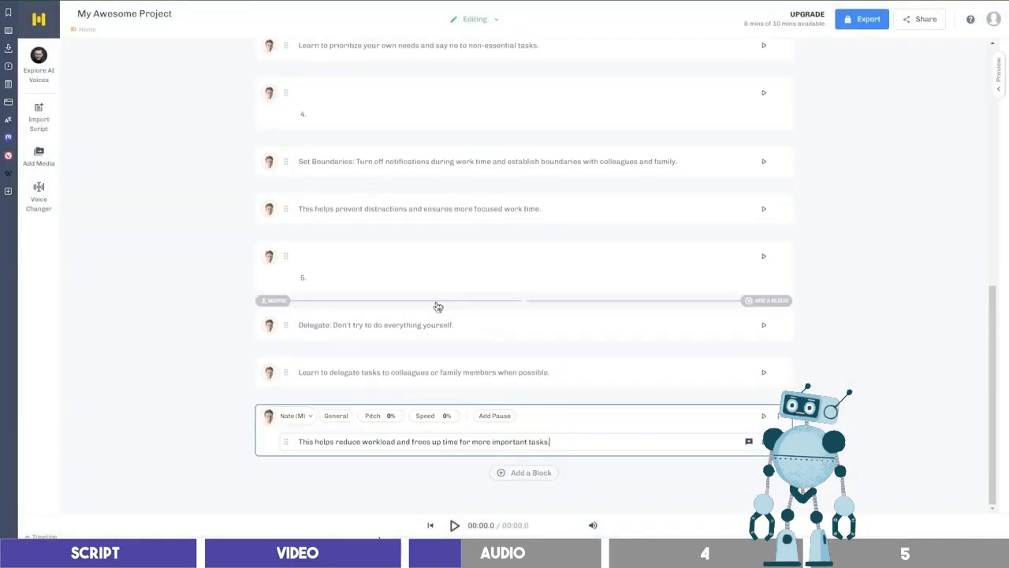
# Open the voice selection for the script's first block and preview the voices Terrell, Charles and Daisy
pyautogui.scroll(10, 441, 292)
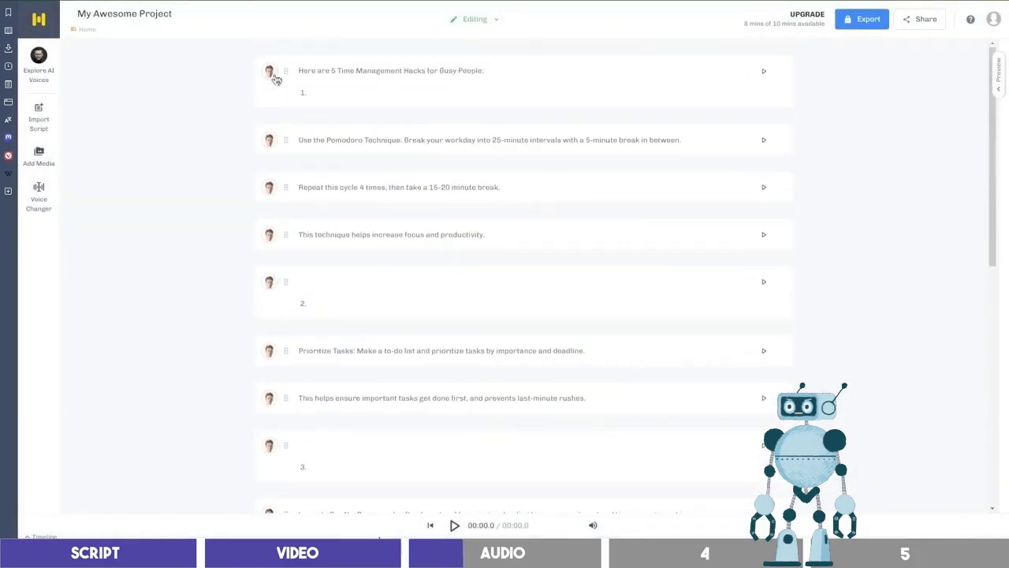
pyautogui.click(269, 72)
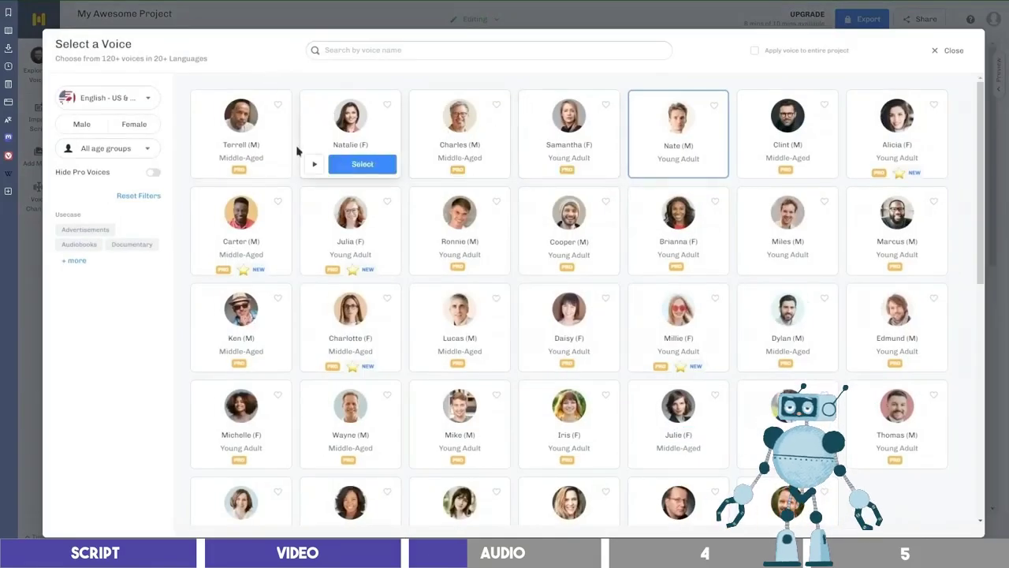
pyautogui.click(205, 165)
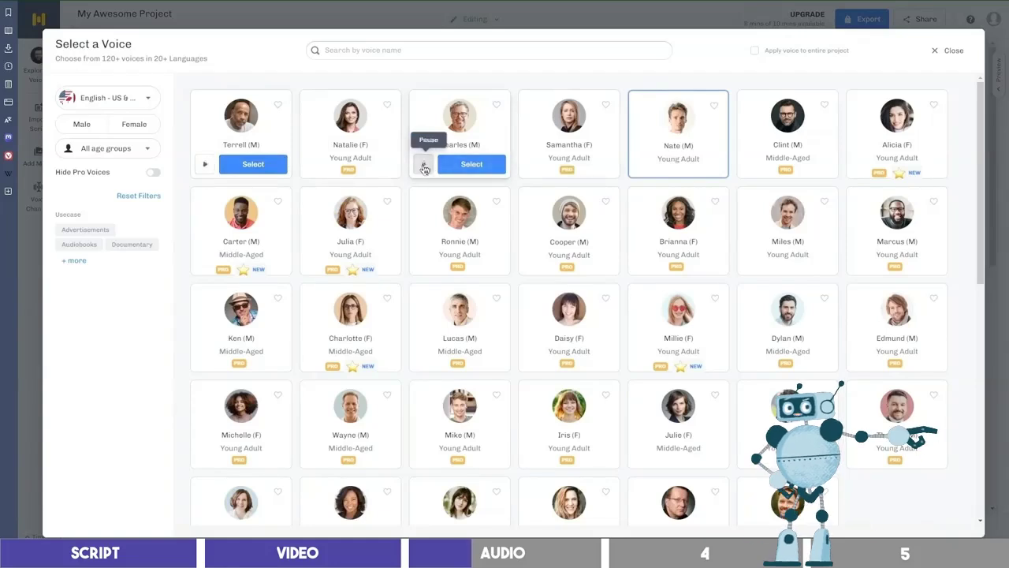
pyautogui.click(424, 164)
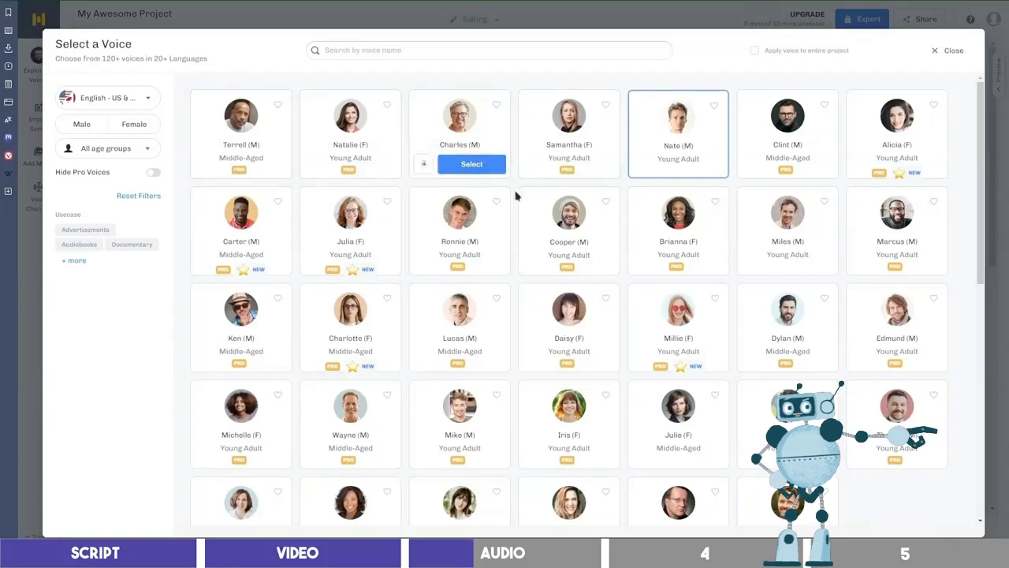
pyautogui.scroll(-2, 513, 221)
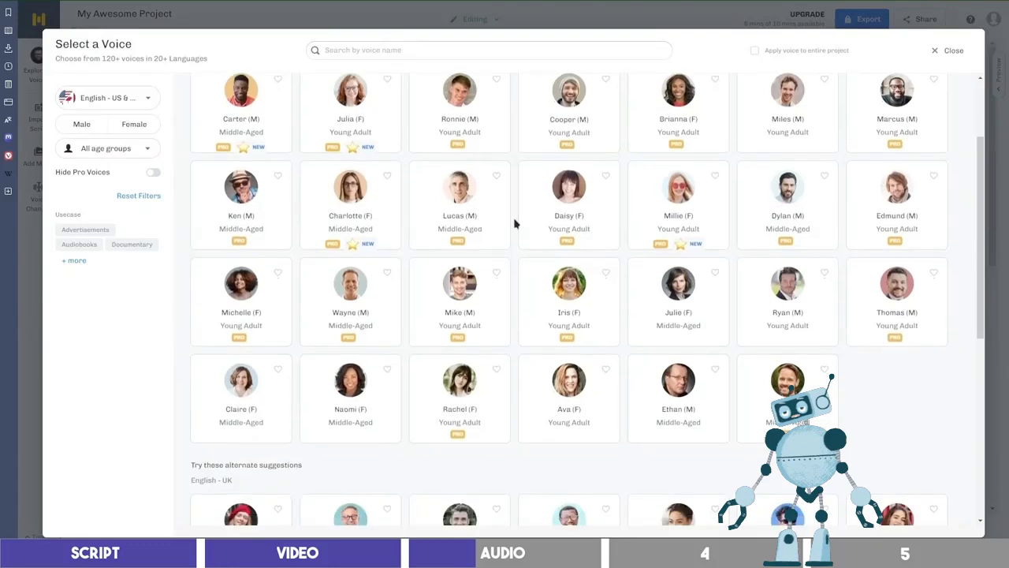
pyautogui.click(535, 235)
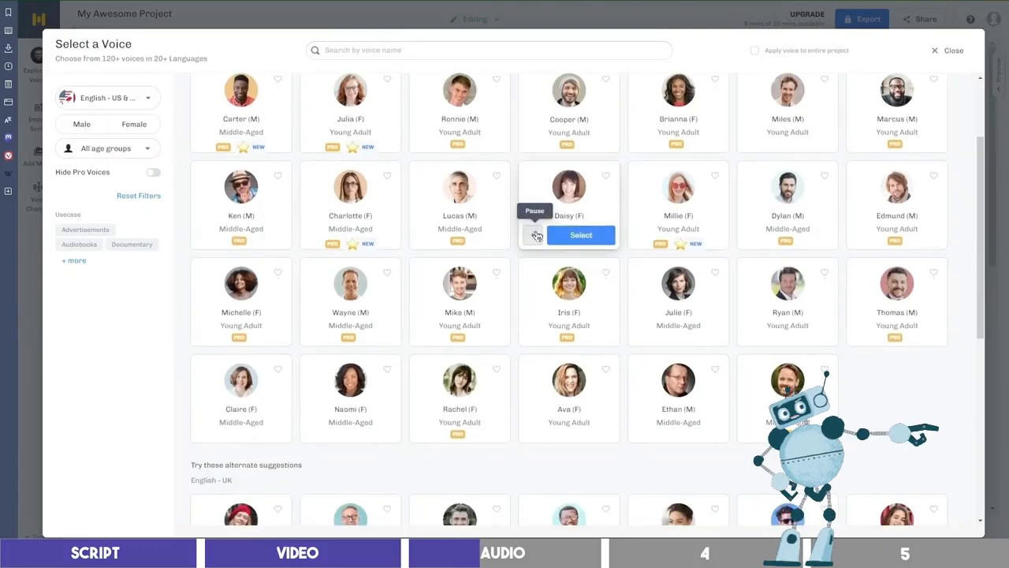
pyautogui.moveTo(471, 236)
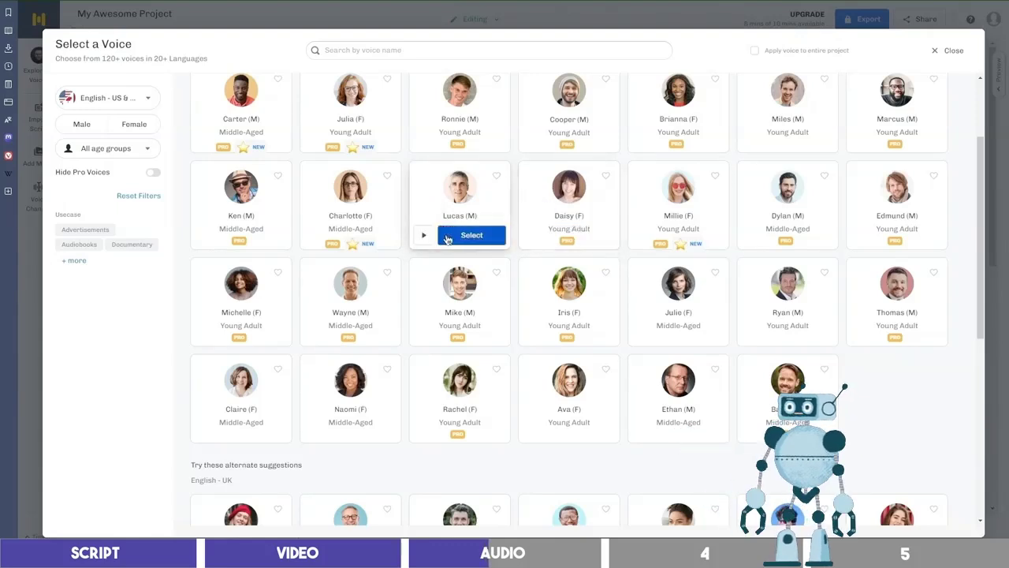
# Preview the voice Lucas (M) and apply it to the entire project
pyautogui.click(425, 237)
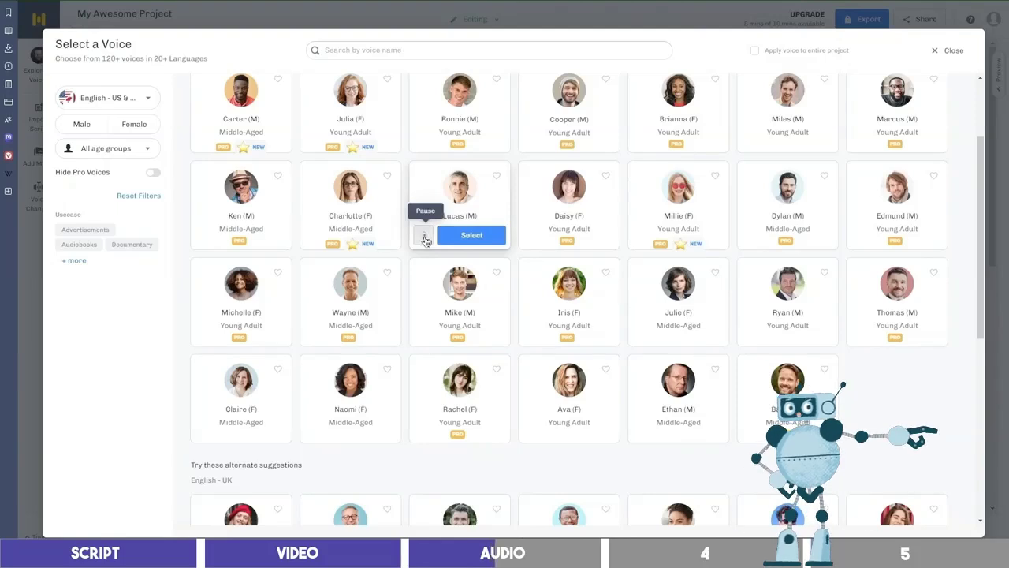
pyautogui.click(424, 239)
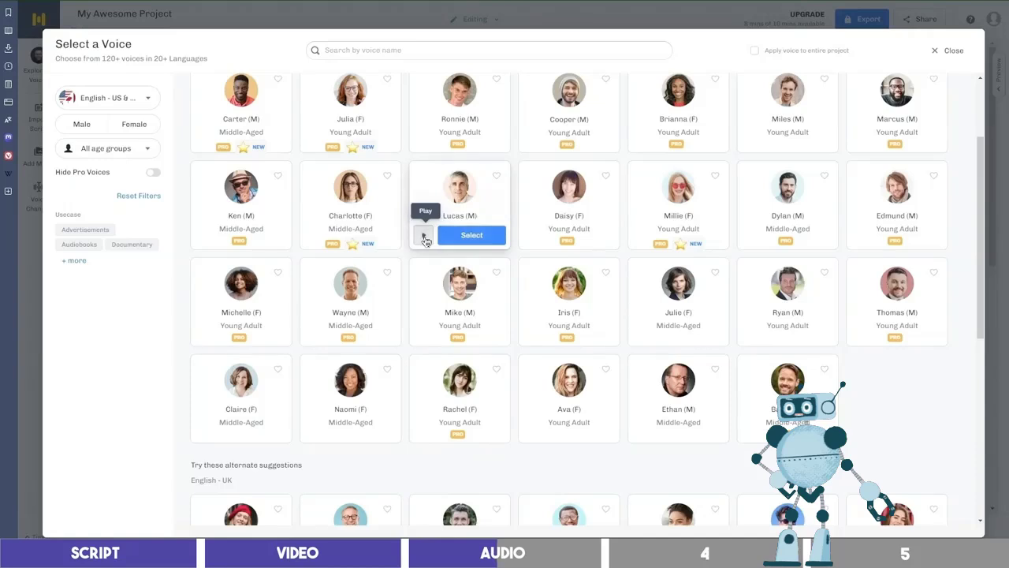
pyautogui.click(755, 51)
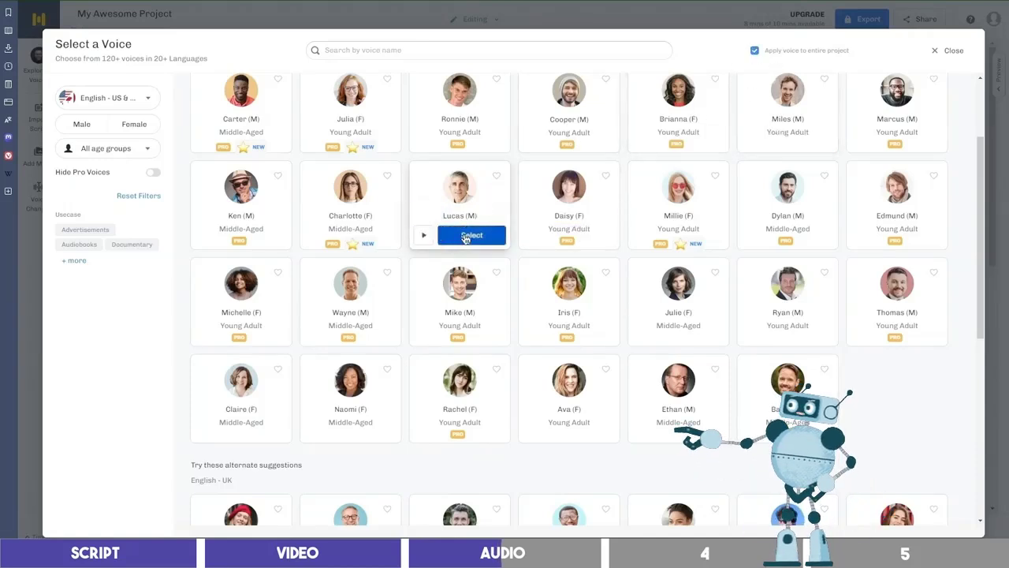
pyautogui.click(470, 236)
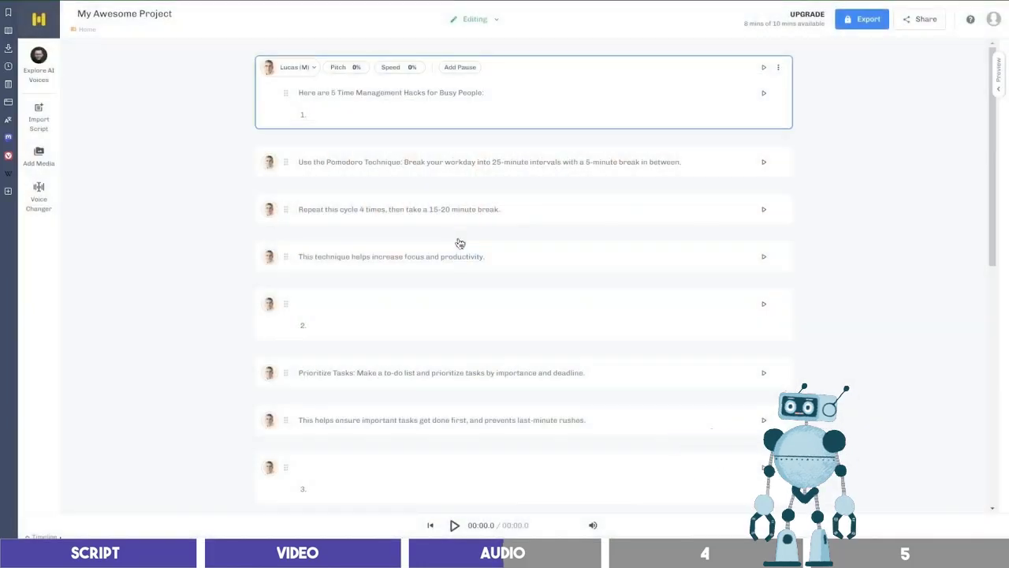
# Build and play the project's voice-over, and set the Lucas voice's speed to +10%
pyautogui.click(454, 526)
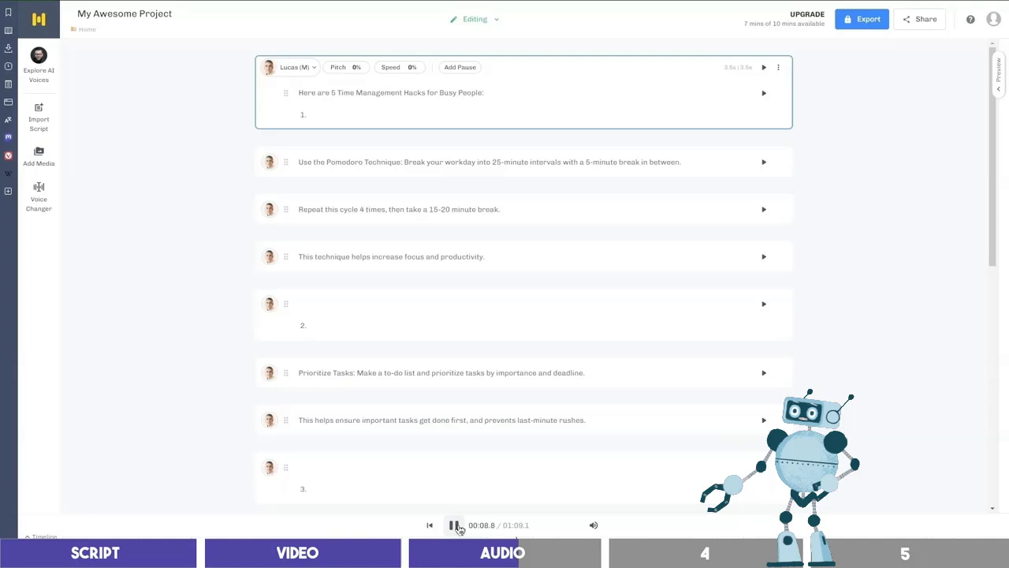
pyautogui.click(455, 525)
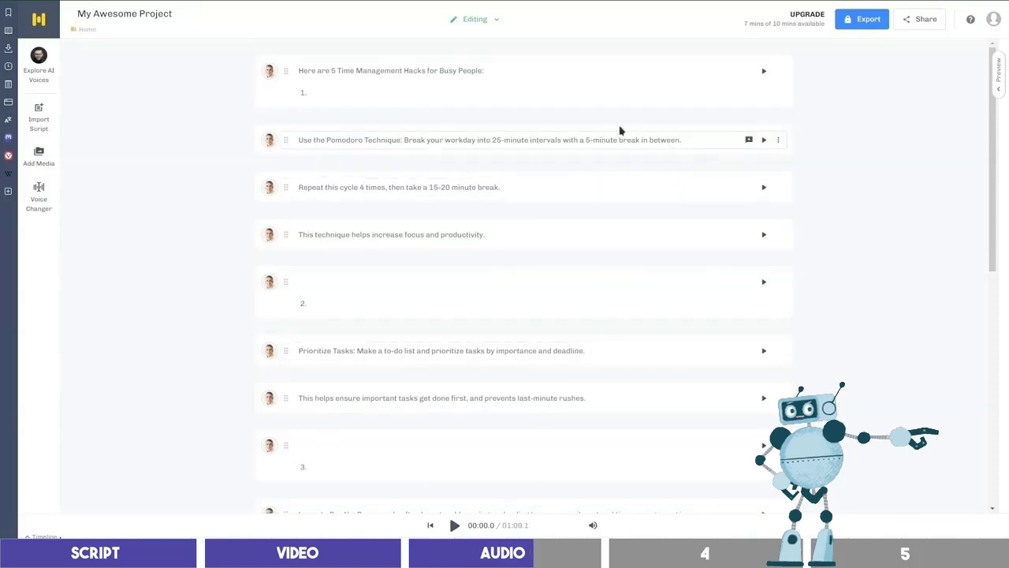
pyautogui.scroll(-3, 700, 158)
pyautogui.scroll(3, 699, 165)
pyautogui.click(575, 83)
pyautogui.click(401, 66)
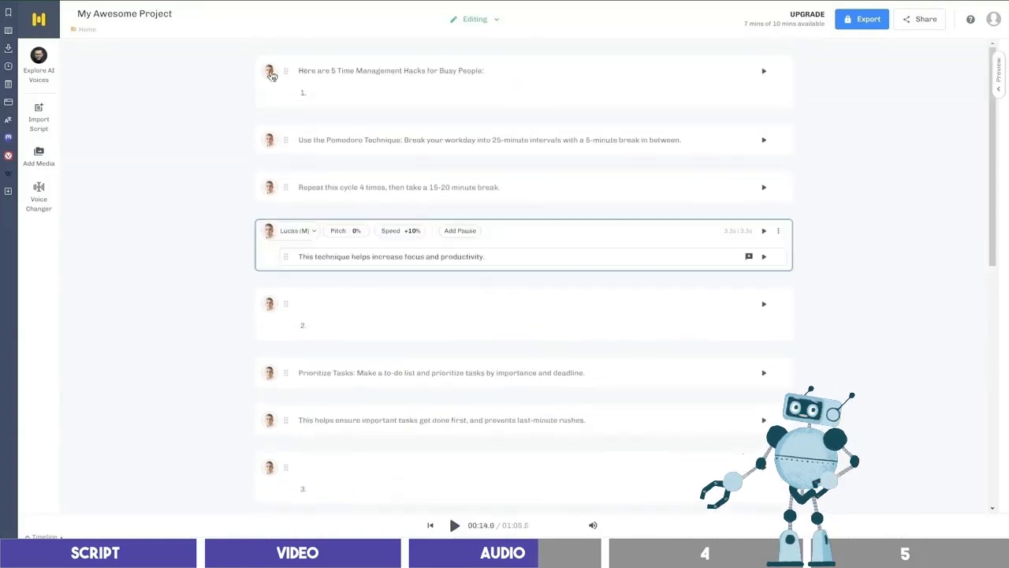
# Look through the available voices for the first block again and keep the current one
pyautogui.click(268, 73)
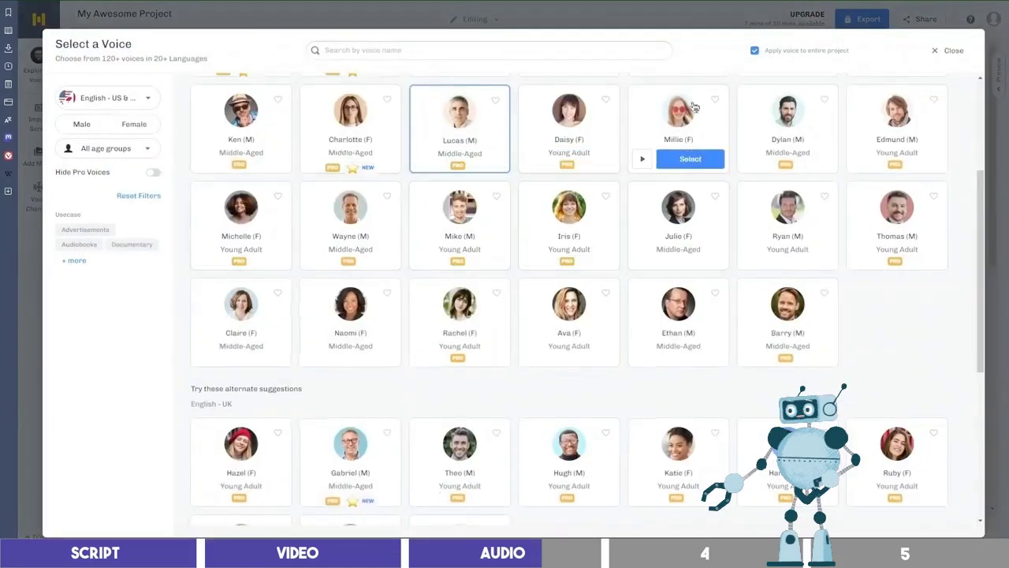
pyautogui.click(953, 52)
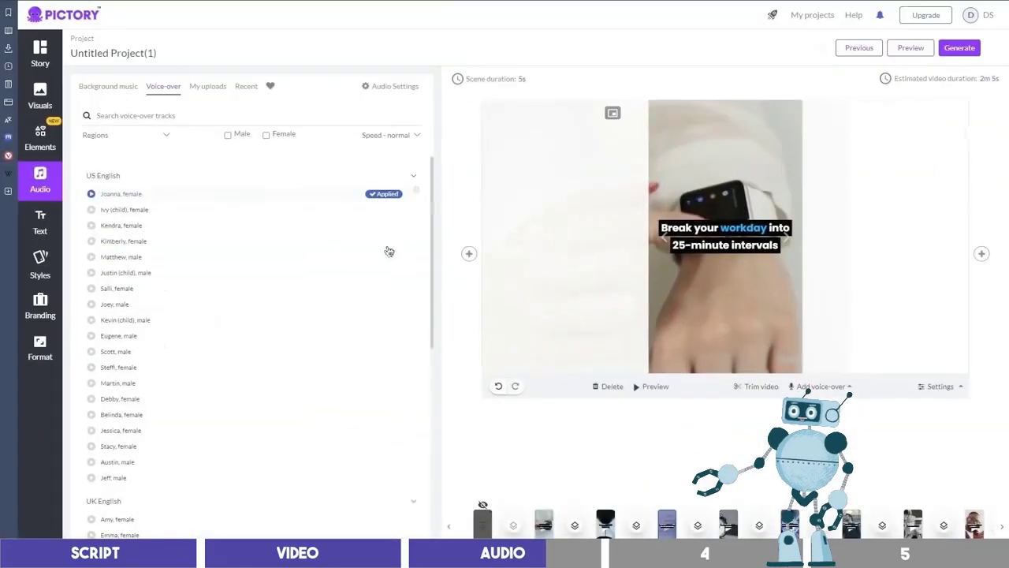
# In Pictory, apply the uploaded 01:06 voice-over Murf 2.mp3 to the entire video and check early and late scenes in the preview
pyautogui.click(197, 90)
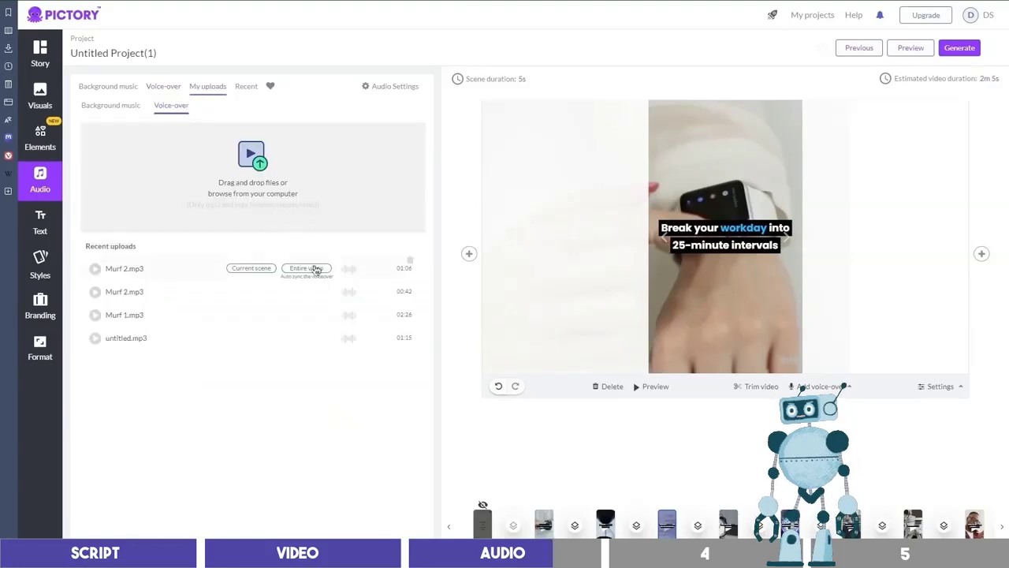
pyautogui.click(307, 268)
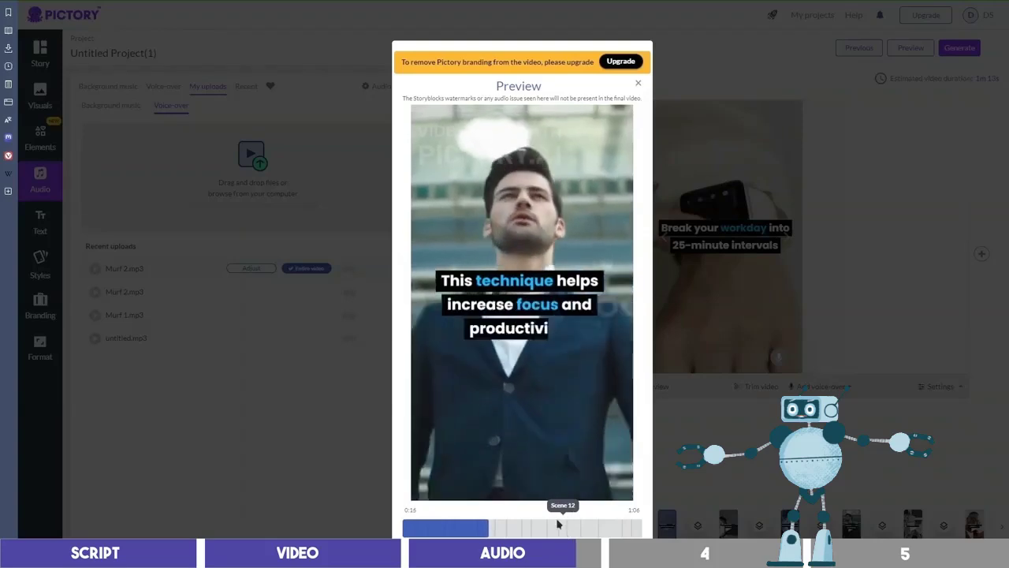
pyautogui.click(621, 534)
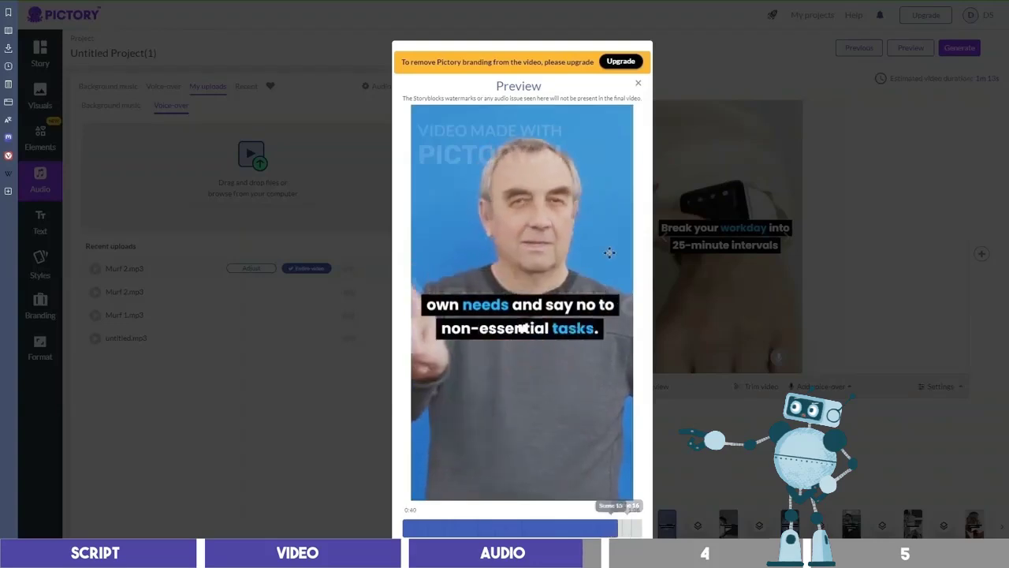
pyautogui.click(638, 83)
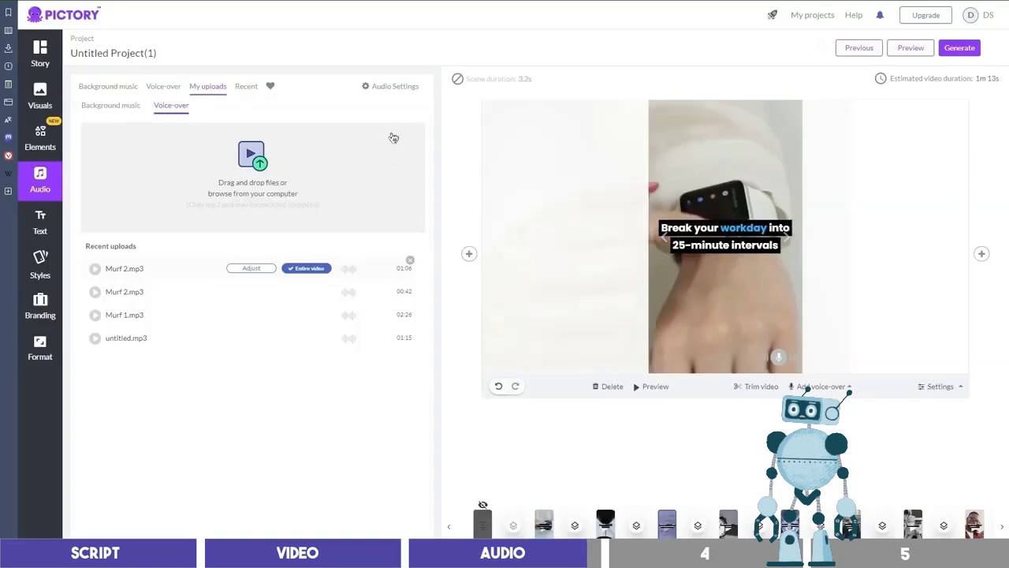
# Set the background music volume to 0% and generate the project as a video
pyautogui.click(118, 88)
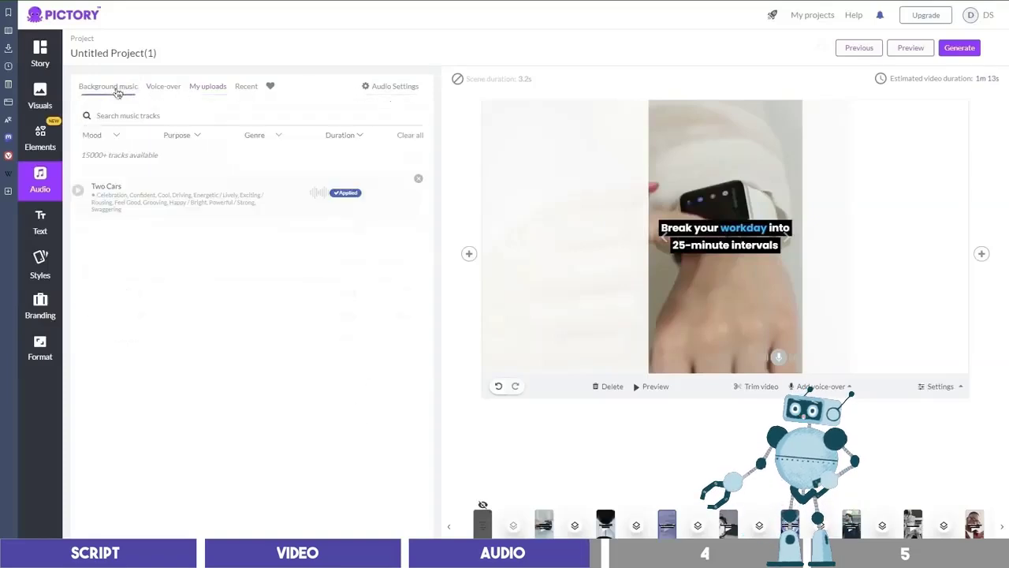
pyautogui.click(384, 88)
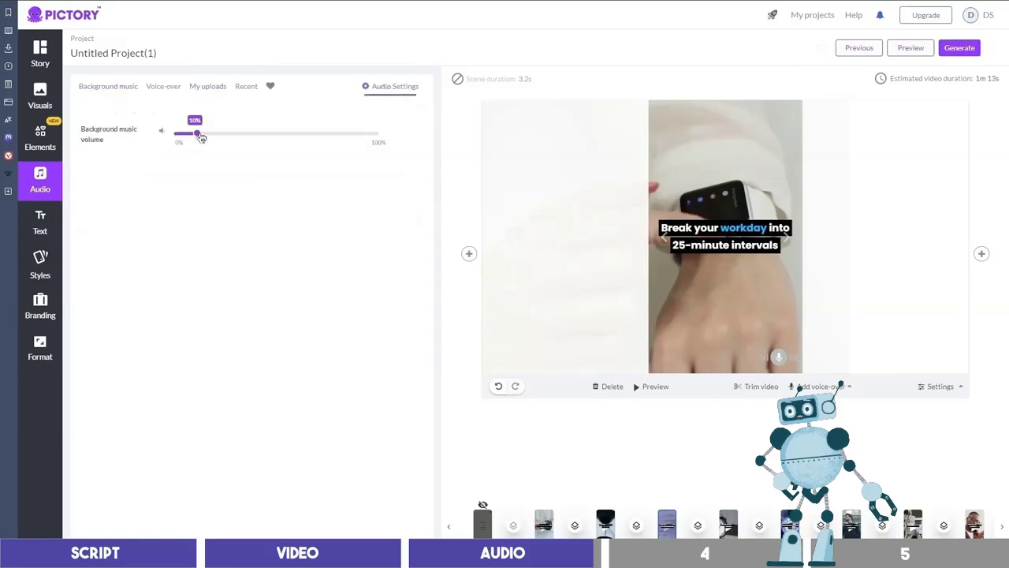
pyautogui.moveTo(201, 138); pyautogui.dragTo(184, 136)
pyautogui.moveTo(173, 136); pyautogui.dragTo(171, 136)
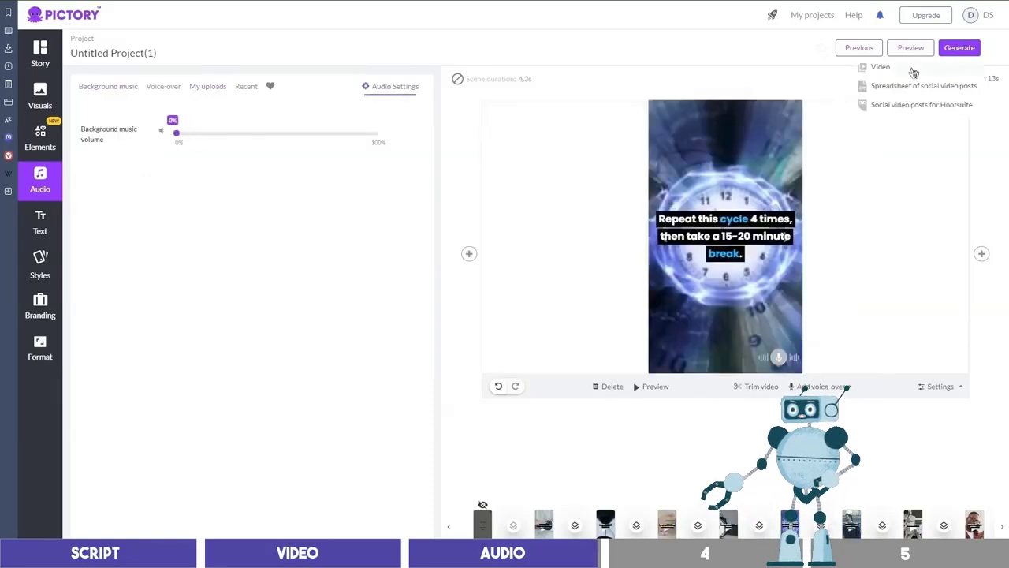
pyautogui.click(912, 69)
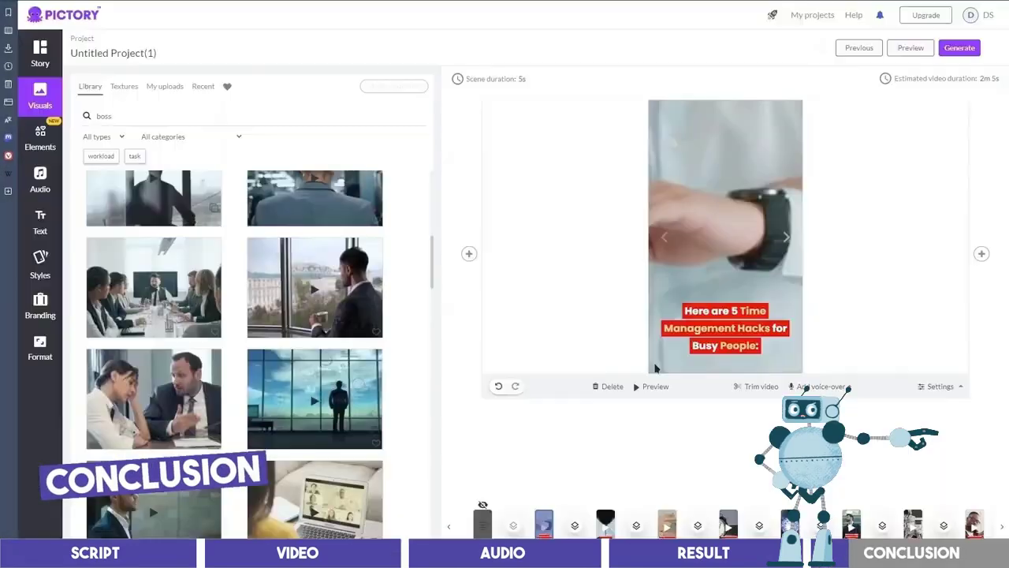
# Align the scene 1 caption "Here are 5 Time Management Hacks for Busy People:" to the centre of the frame
pyautogui.click(698, 329)
pyautogui.click(673, 81)
pyautogui.click(689, 112)
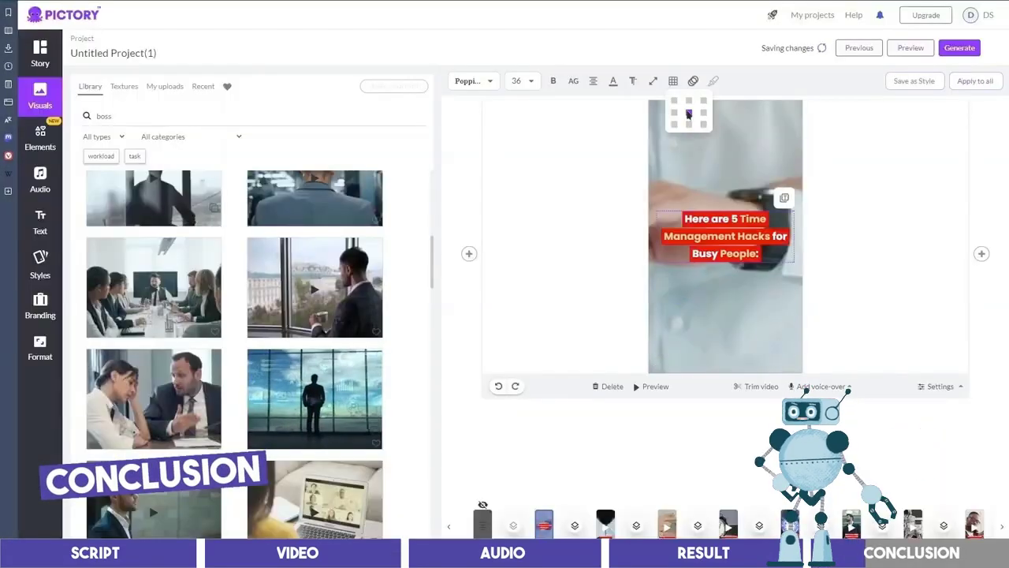
# Give the scene 1 caption a black text background and a typewriter entry animation
pyautogui.click(613, 81)
pyautogui.click(693, 81)
pyautogui.click(786, 150)
pyautogui.click(780, 172)
pyautogui.click(787, 151)
pyautogui.click(745, 250)
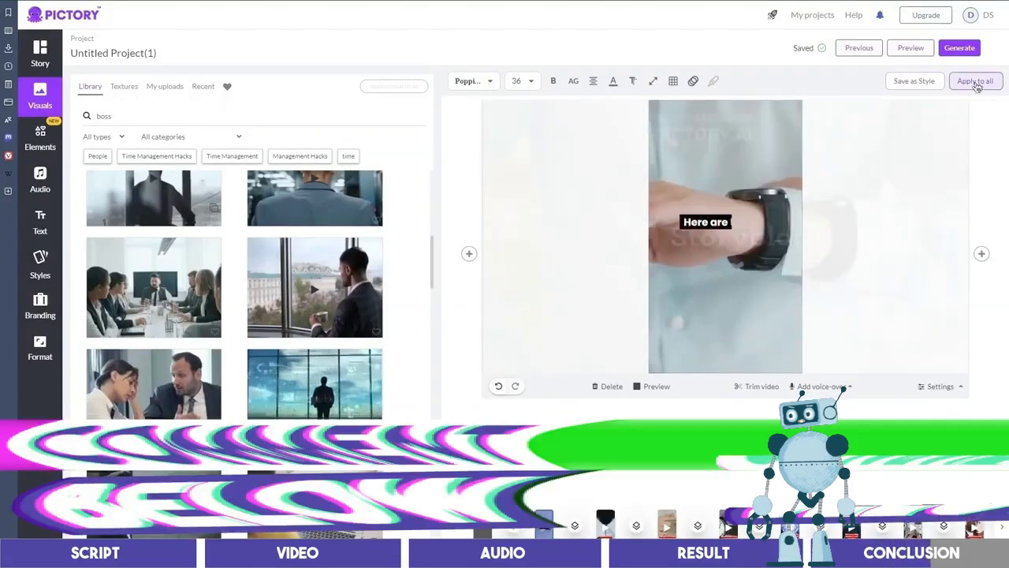